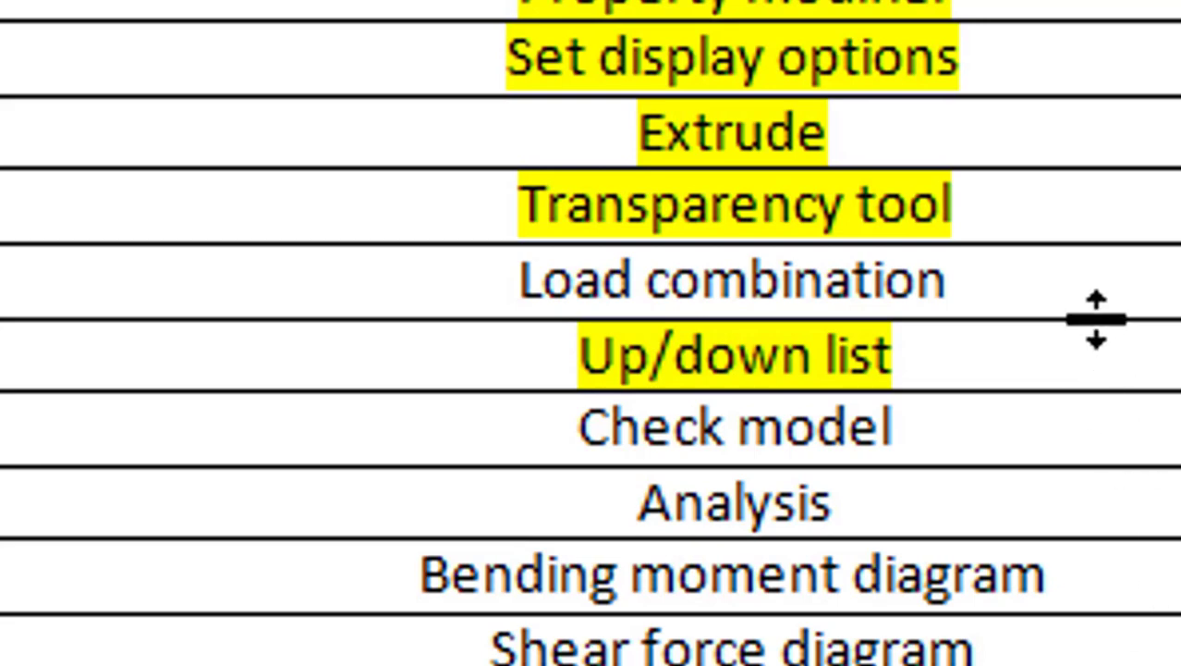
Highlight the 'Load combination' topic in the course topic list
left_click_drag(950, 278, 474, 266)
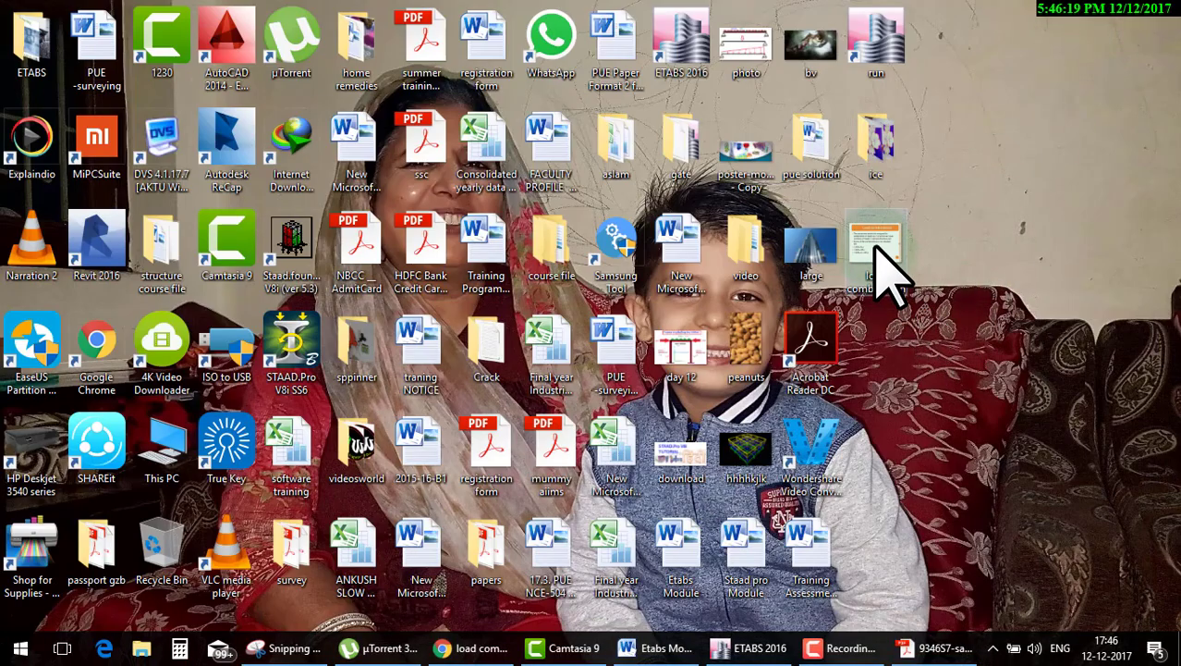
Preview the load combination slide image, then open it for editing in Paint
double_click(875, 248)
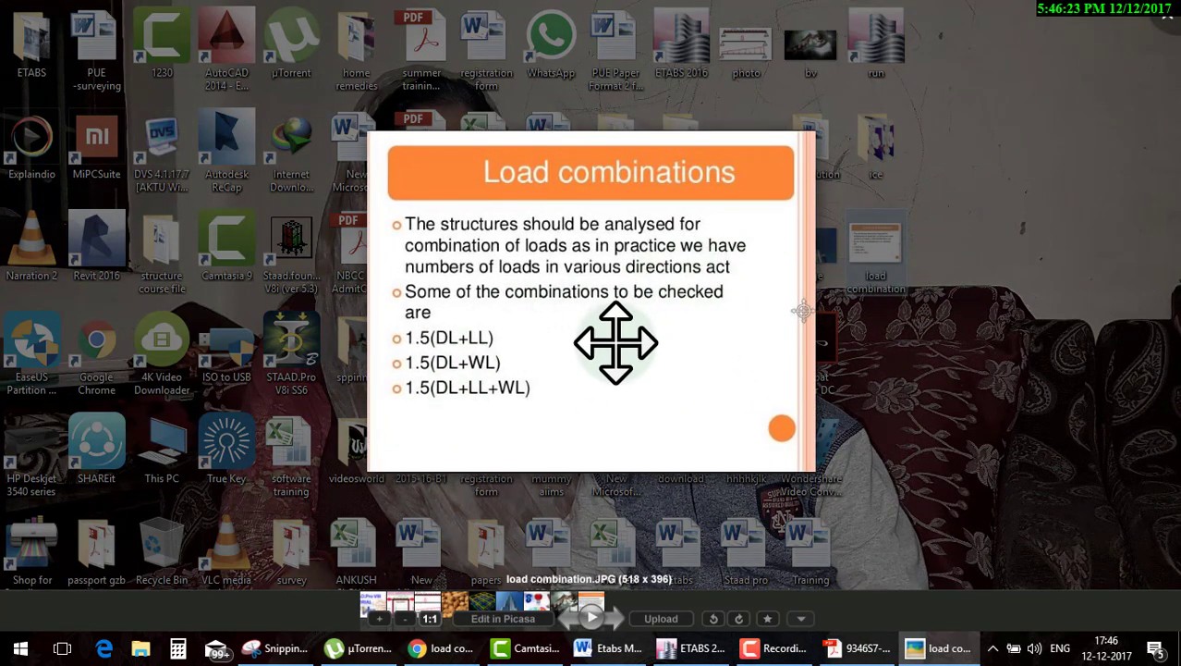
scroll(562, 416, "up", 2)
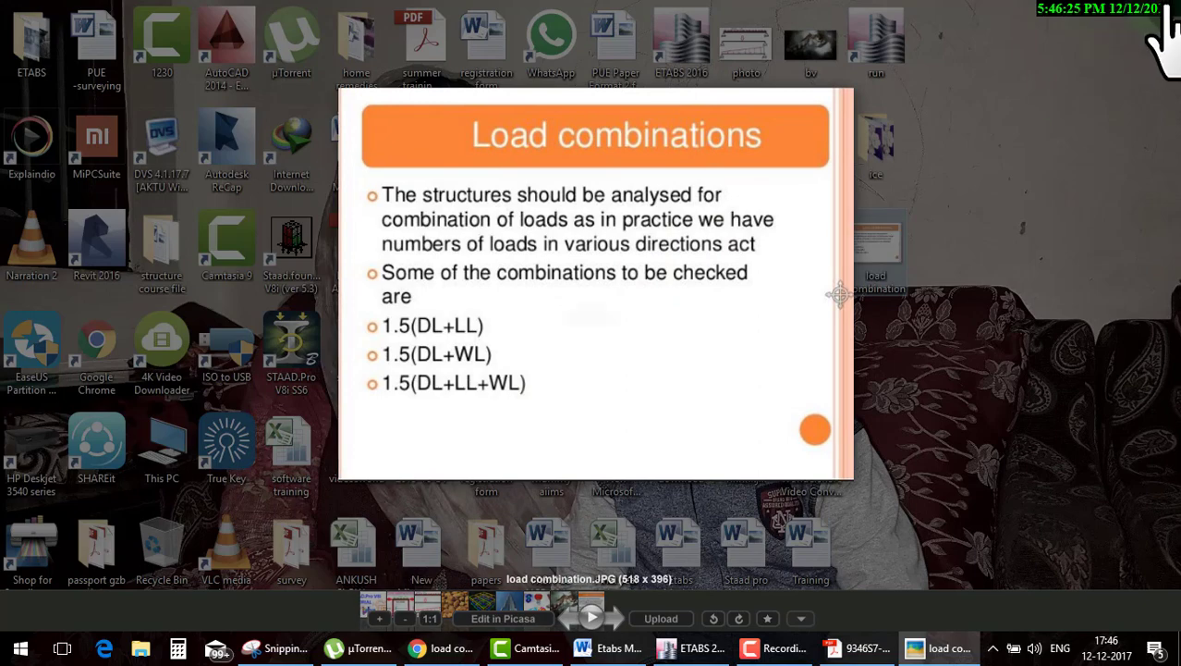
left_click(1166, 17)
right_click(875, 268)
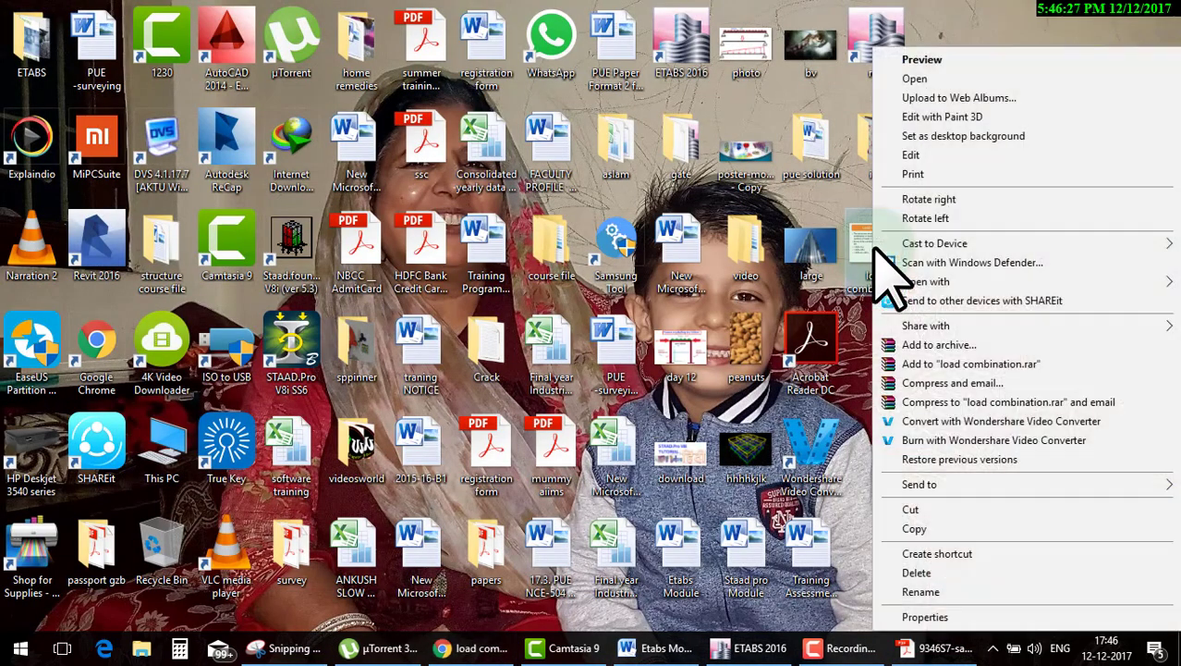
left_click(943, 156)
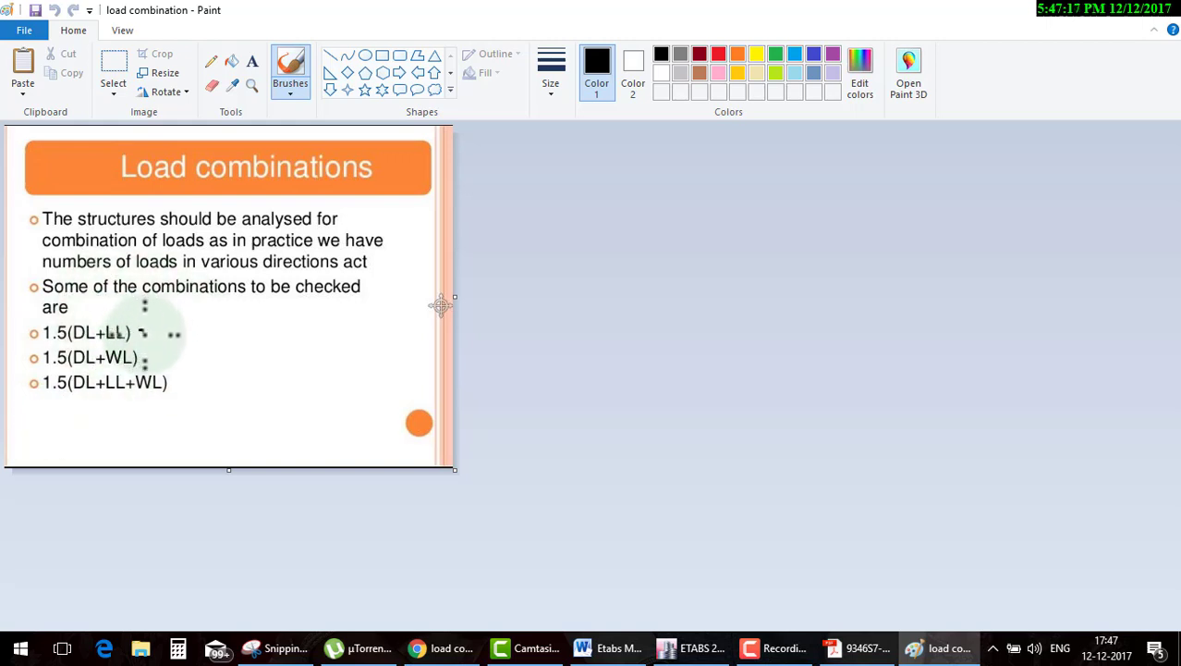
Draw a black box and pointer arrow around 1.5(DL+LL) on the slide
left_click_drag(139, 332, 242, 299)
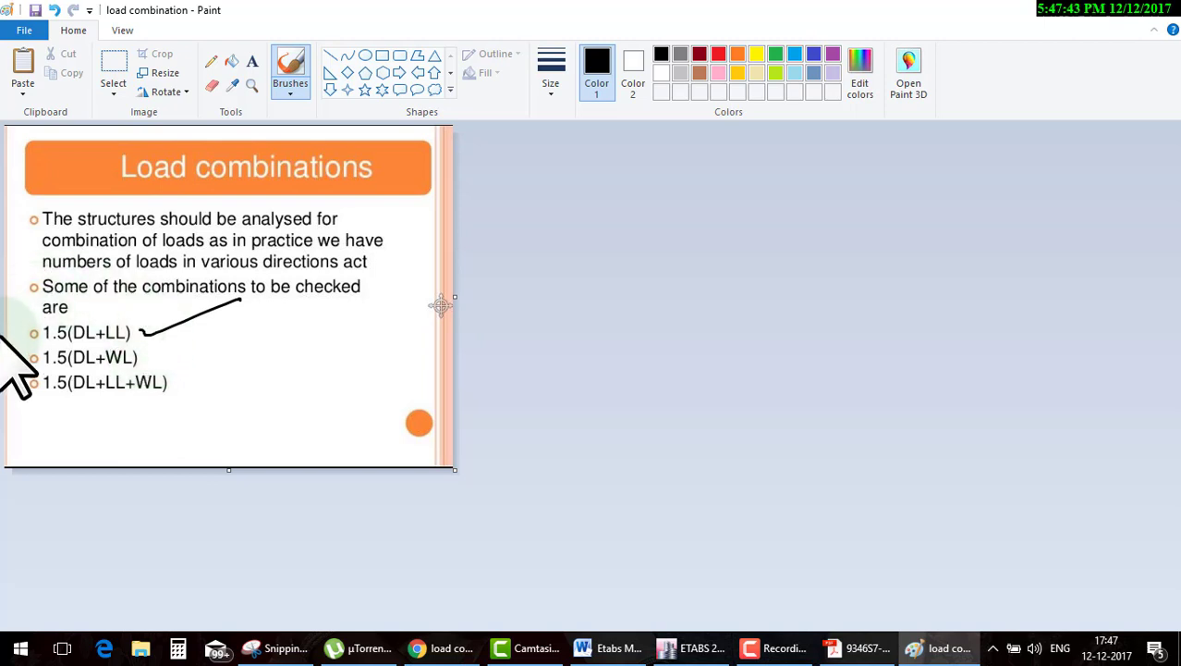
left_click_drag(42, 341, 144, 331)
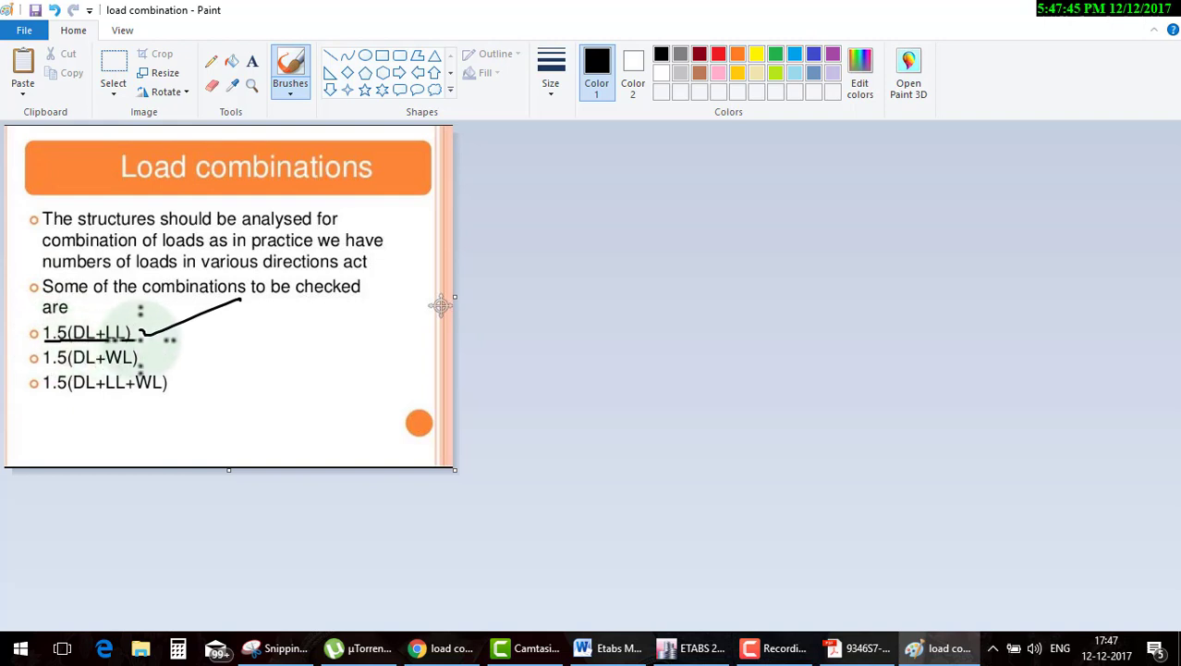
left_click_drag(48, 321, 40, 342)
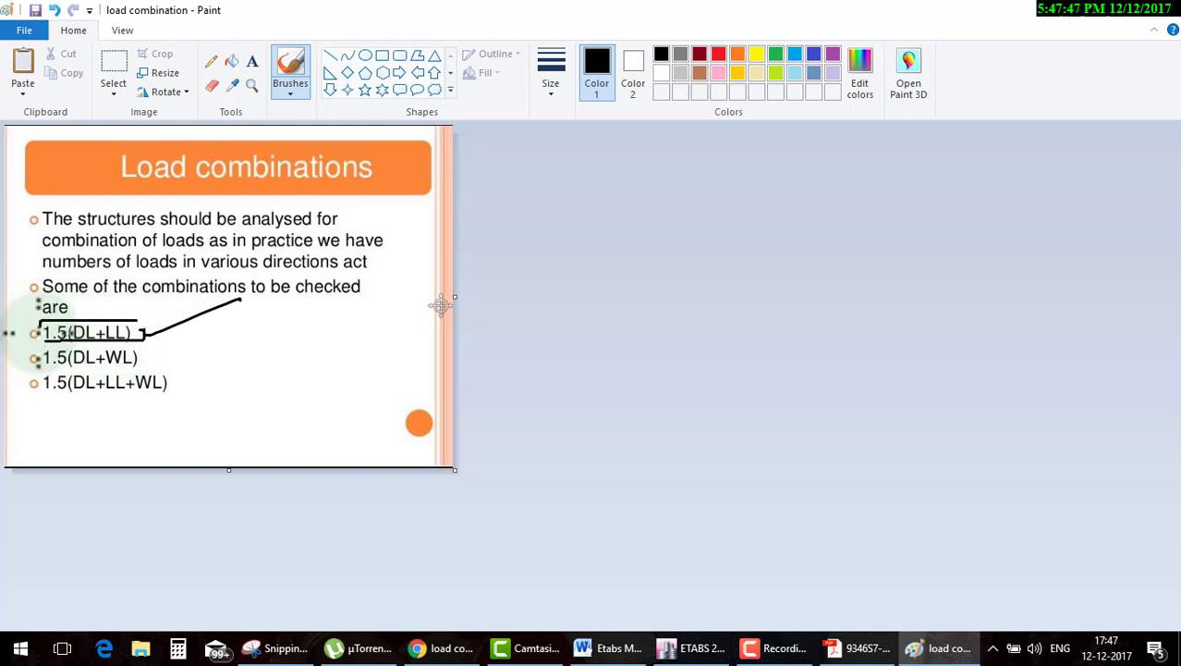
mouse_move(130, 321)
left_mouse_down()
mouse_move(142, 333)
mouse_move(242, 298)
left_mouse_up()
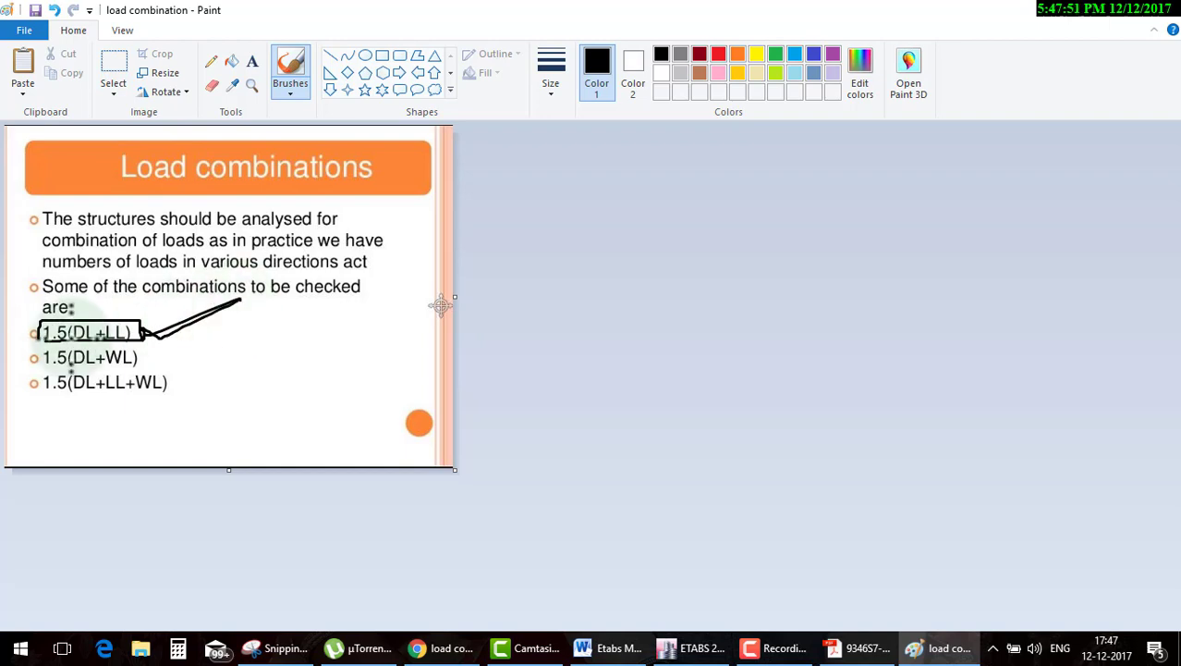
left_click(691, 648)
Create a new grid-only model: 4×4 grid at 24 ft spacing, four 12-ft stories
left_click(18, 55)
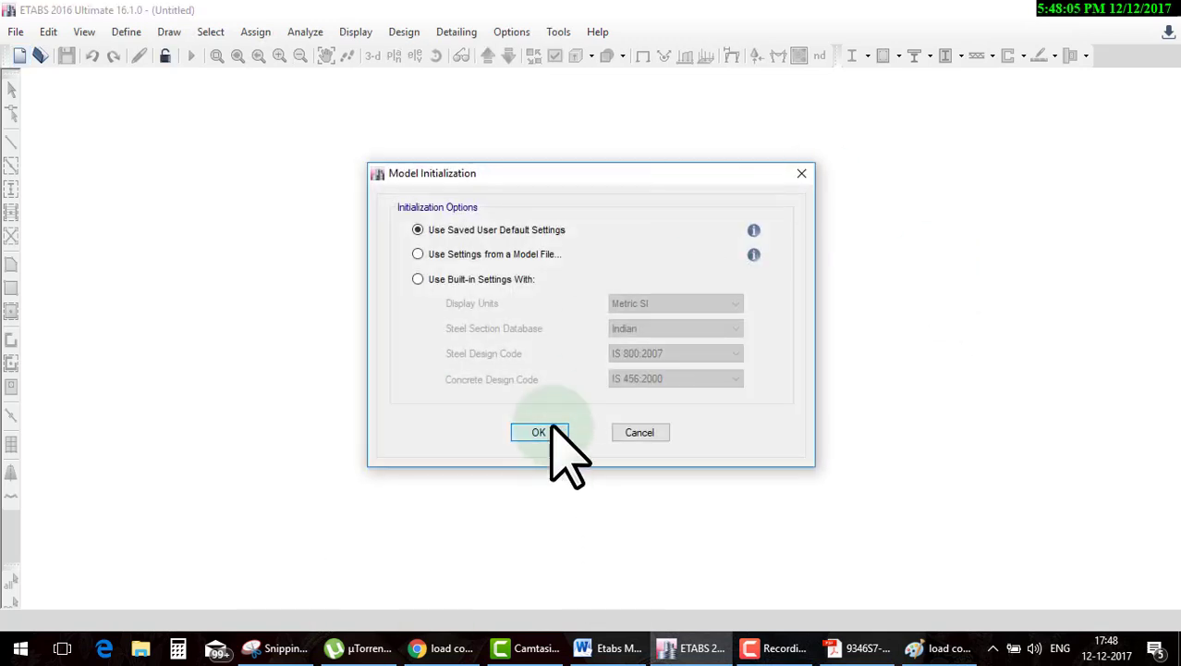
left_click(551, 430)
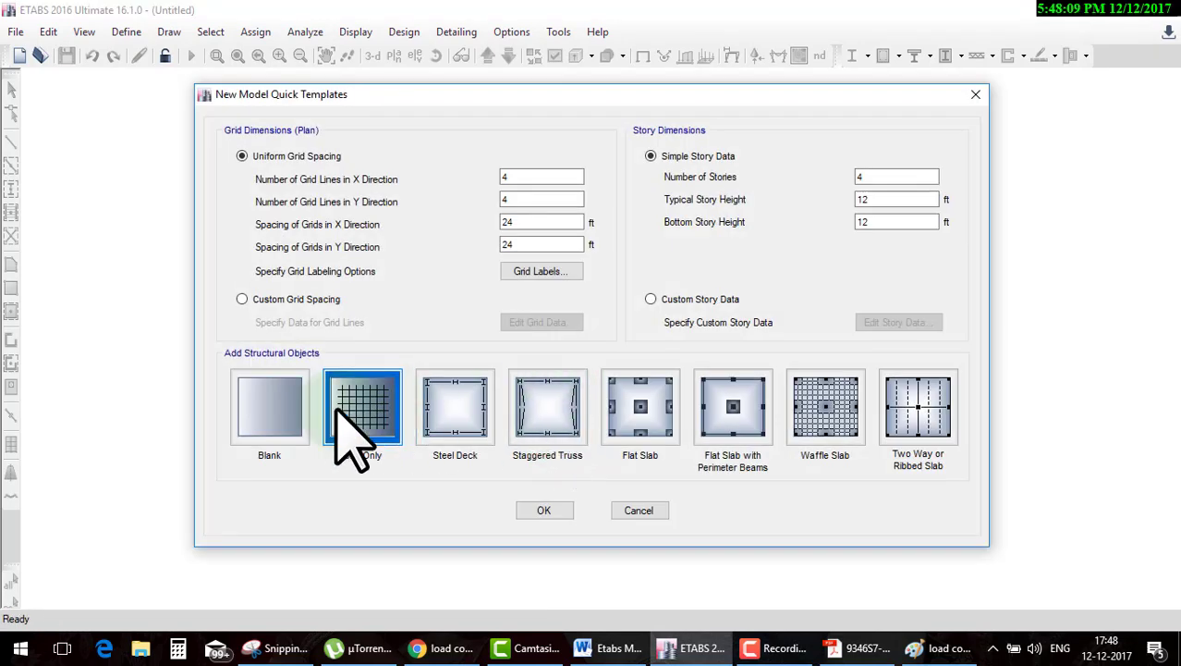
left_click(554, 514)
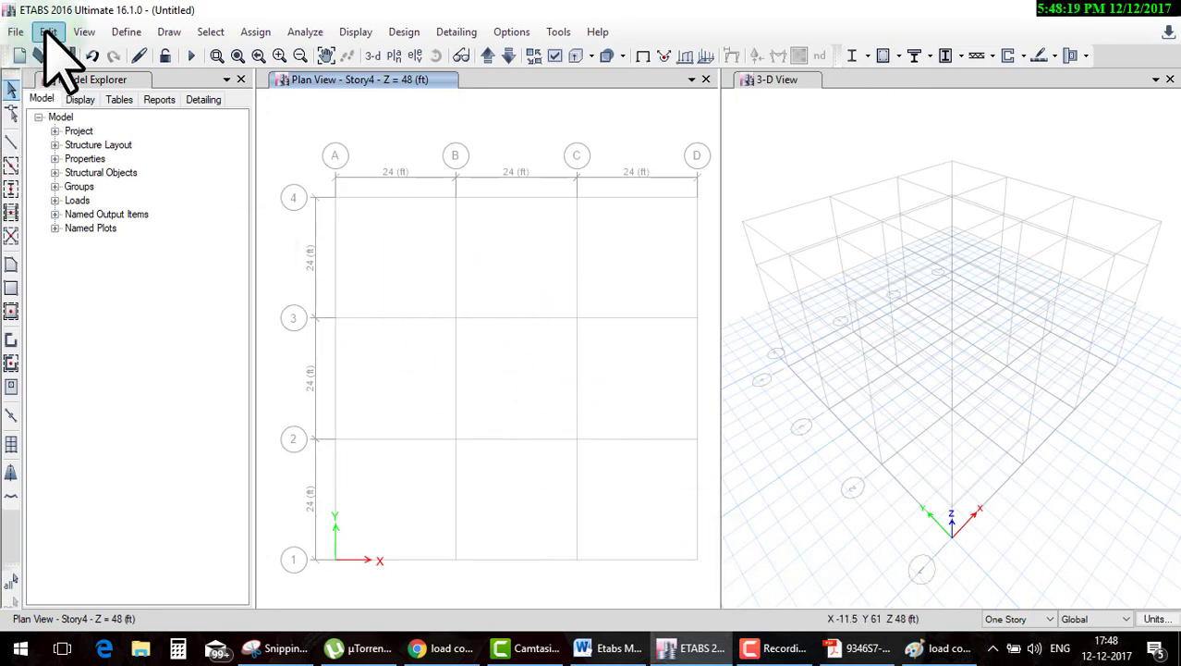
Add a new load combination from Define > Load Combinations and select its default name
left_click(115, 33)
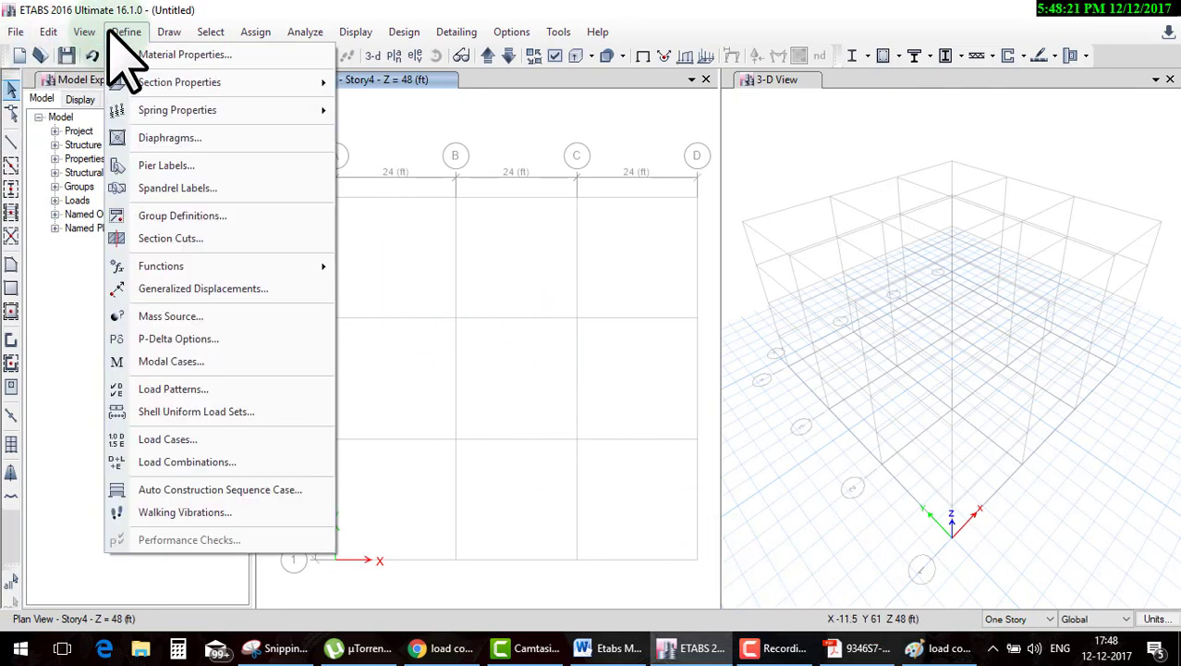
left_click(197, 465)
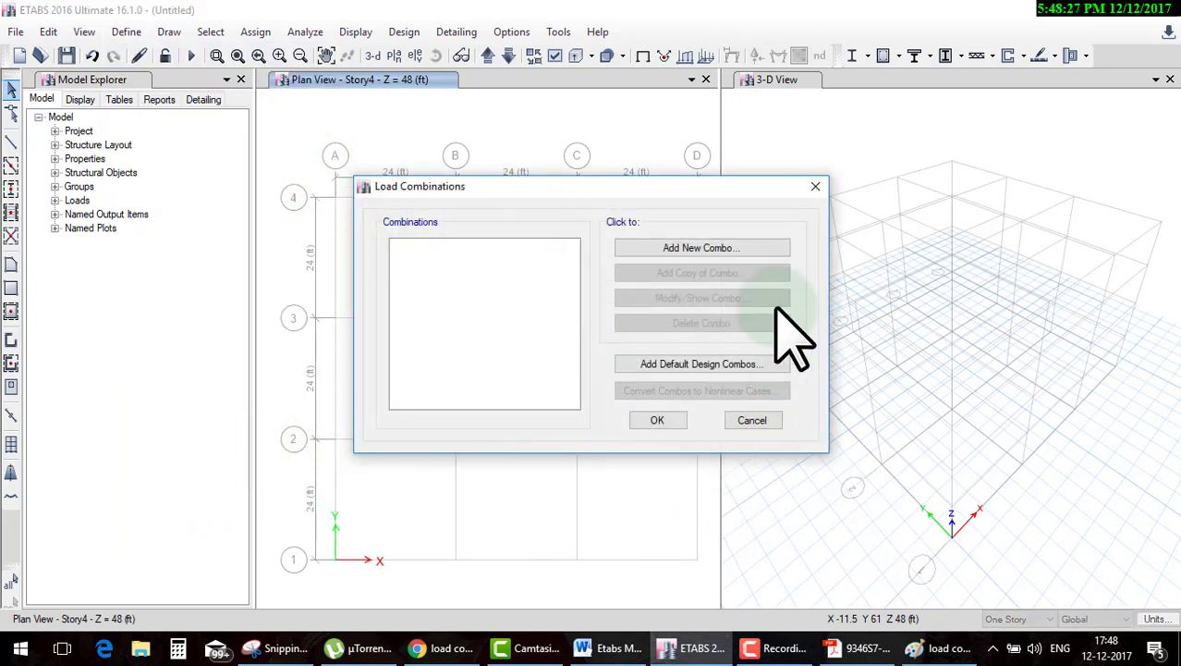
left_click(699, 249)
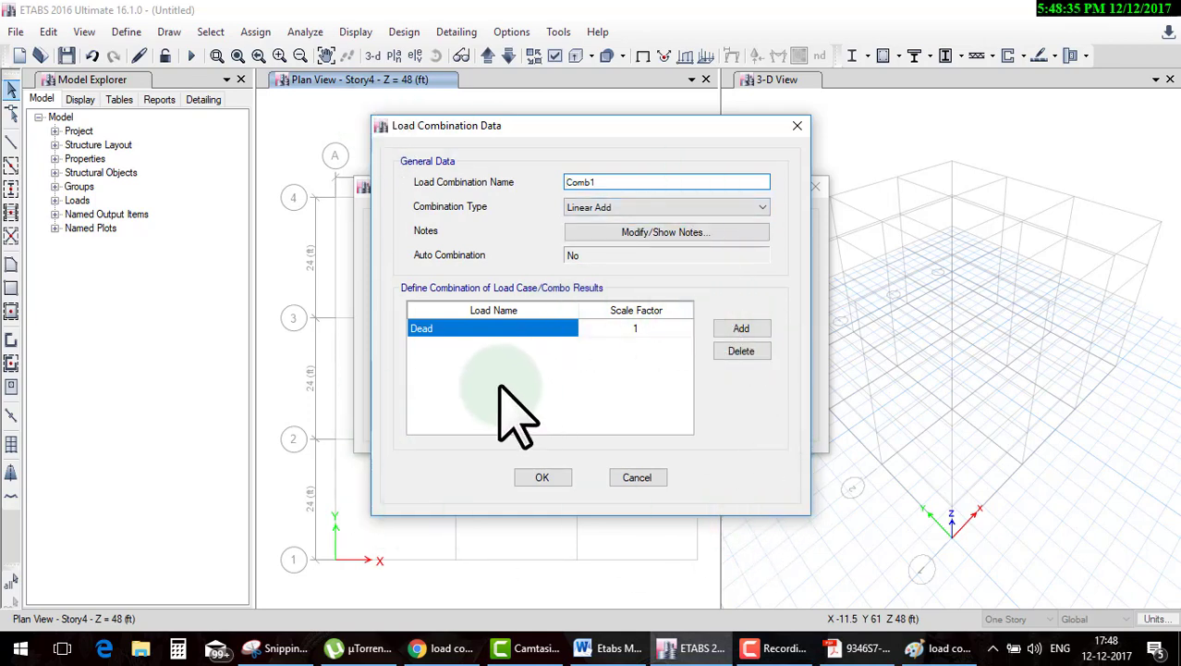
double_click(605, 181)
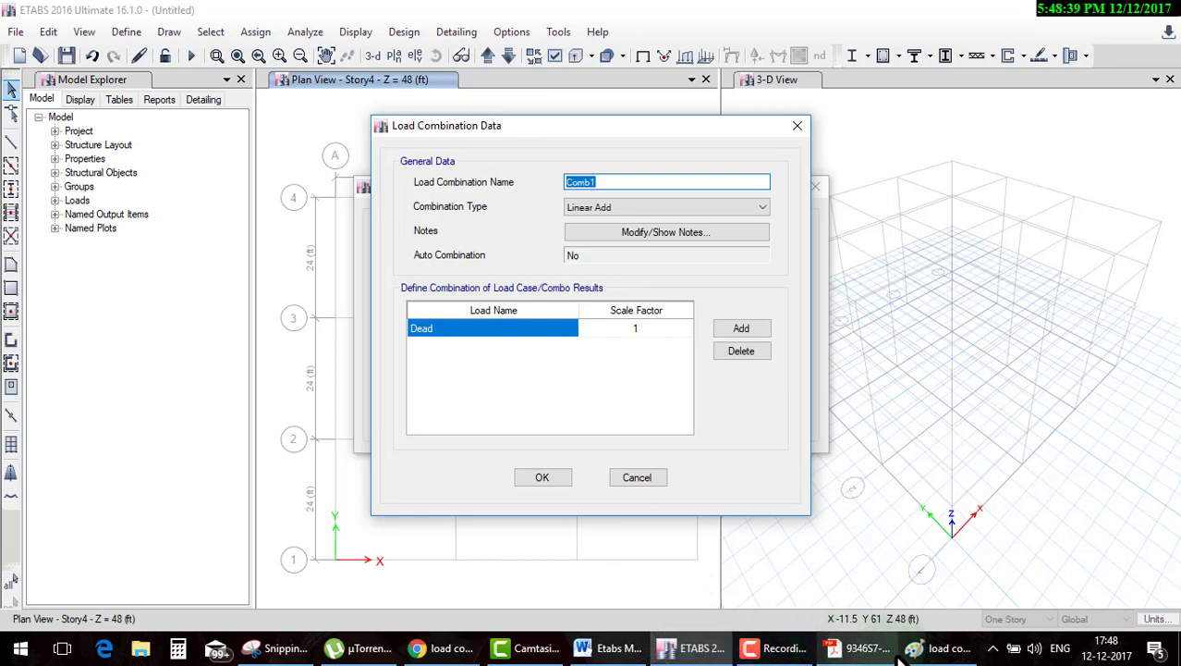
left_click(940, 648)
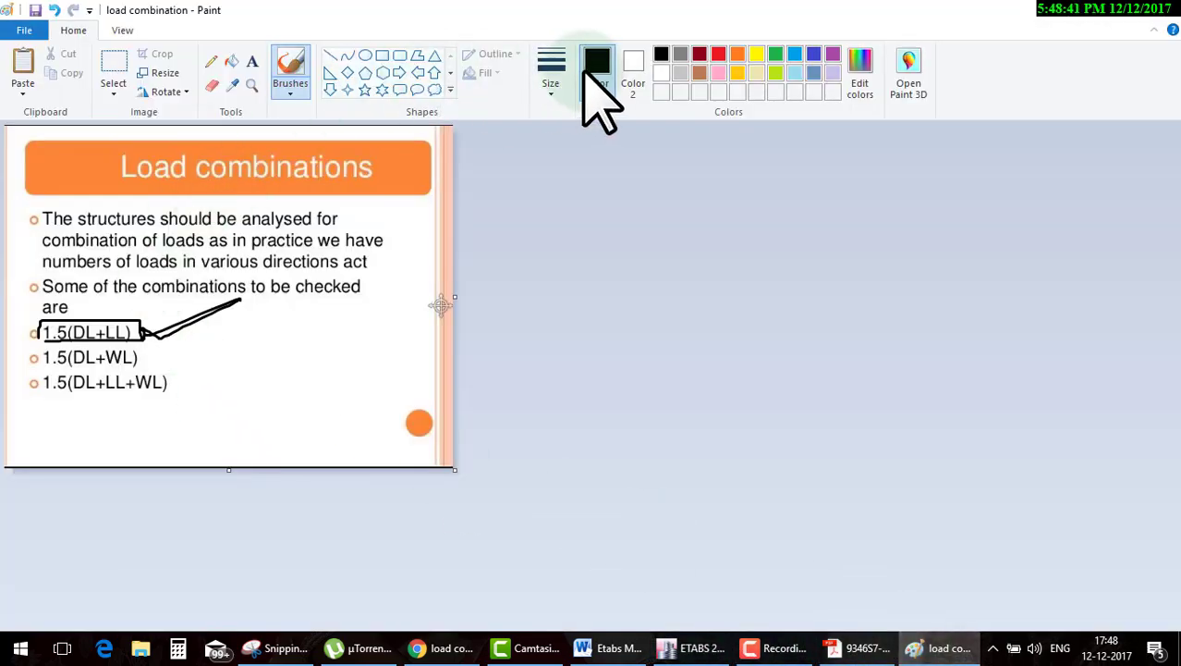
Ring the boxed 1.5(DL+LL) on the slide with a red outline
left_click(718, 53)
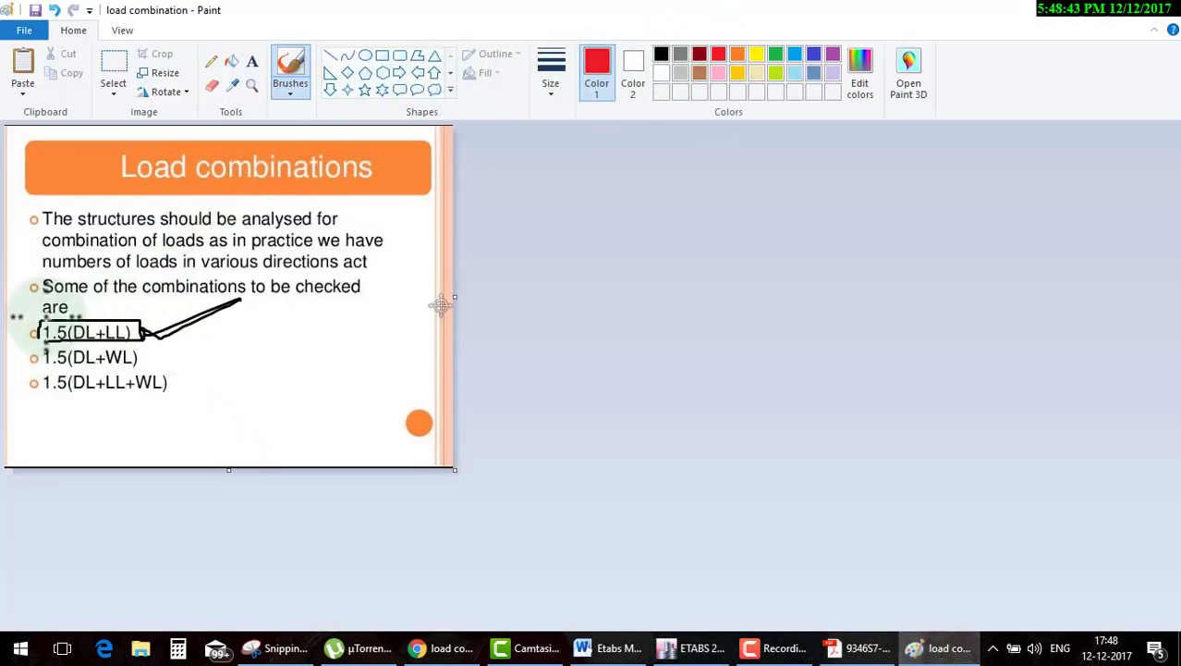
mouse_move(41, 322)
left_mouse_down()
mouse_move(118, 315)
mouse_move(3, 312)
left_mouse_up()
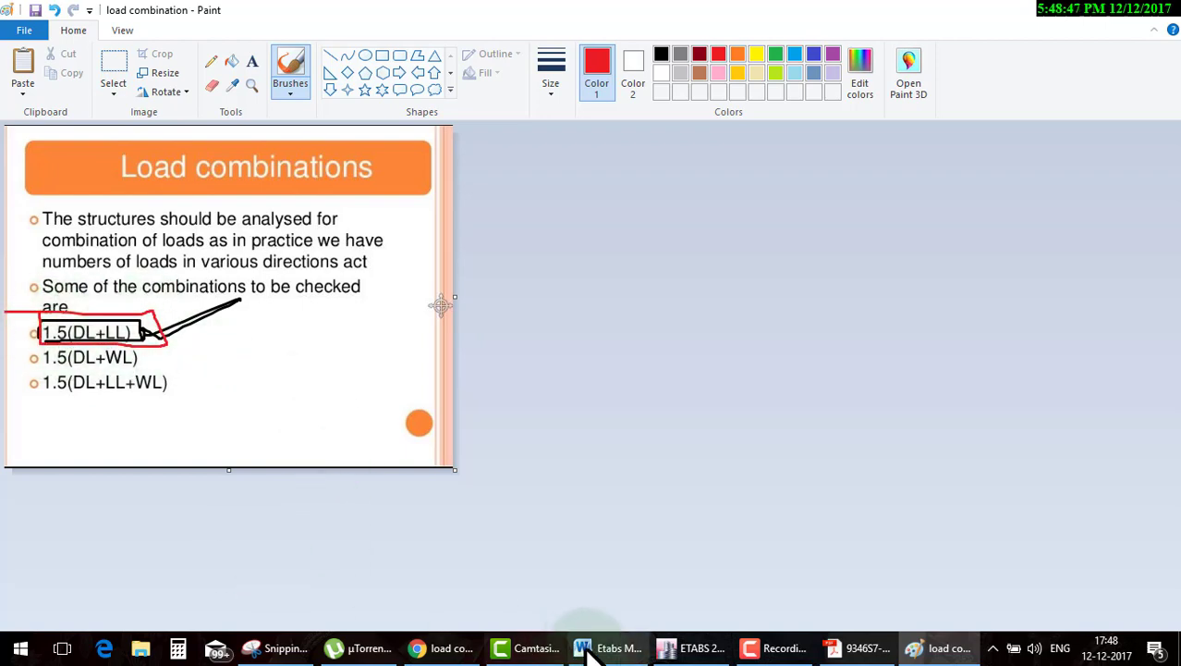
left_click(691, 647)
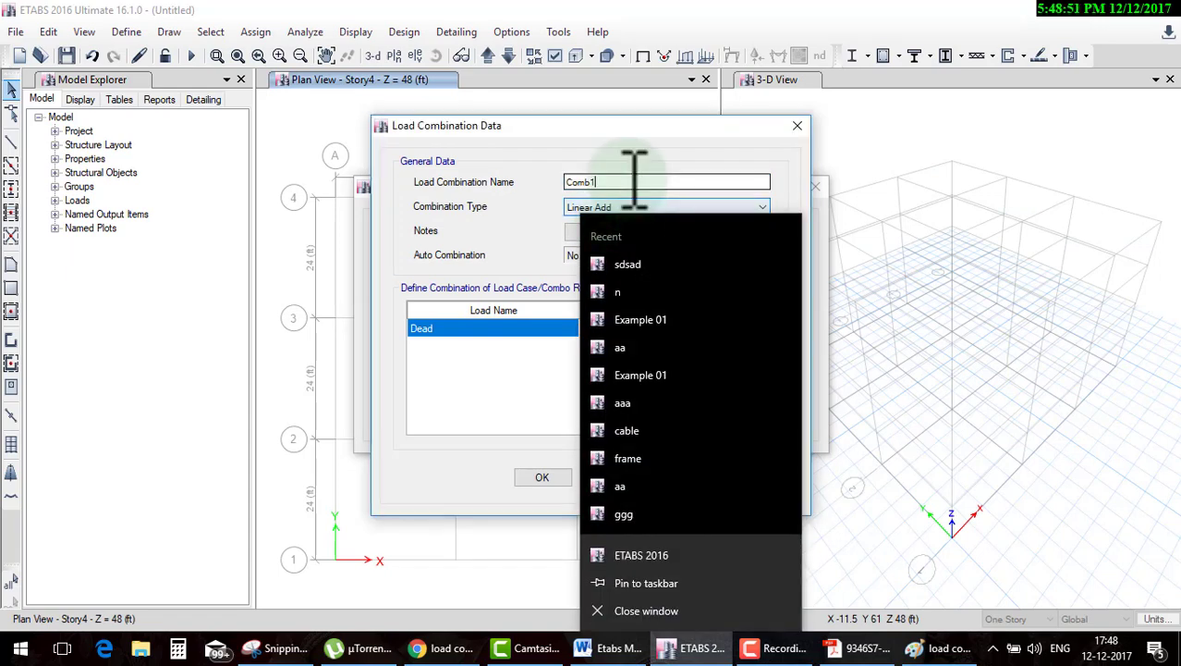
Name the combination 1.5(DL+LL), keep Linear Add as its type, and open its notes
left_click(636, 185)
type("1.5(DL+LL")
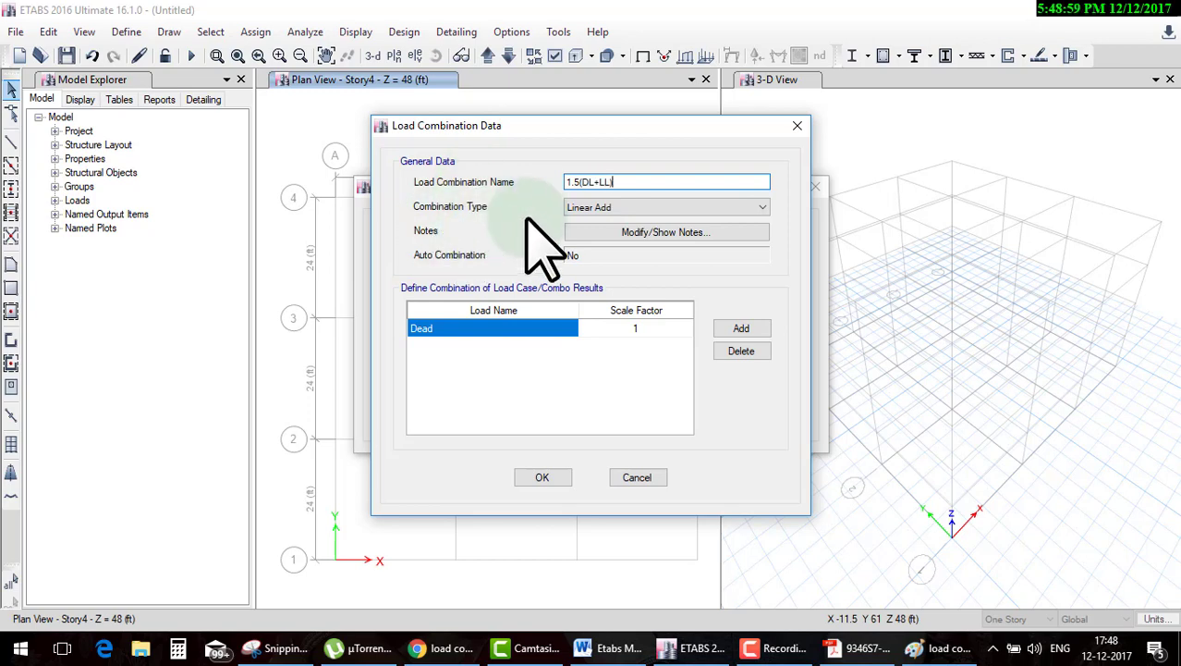
left_click(597, 206)
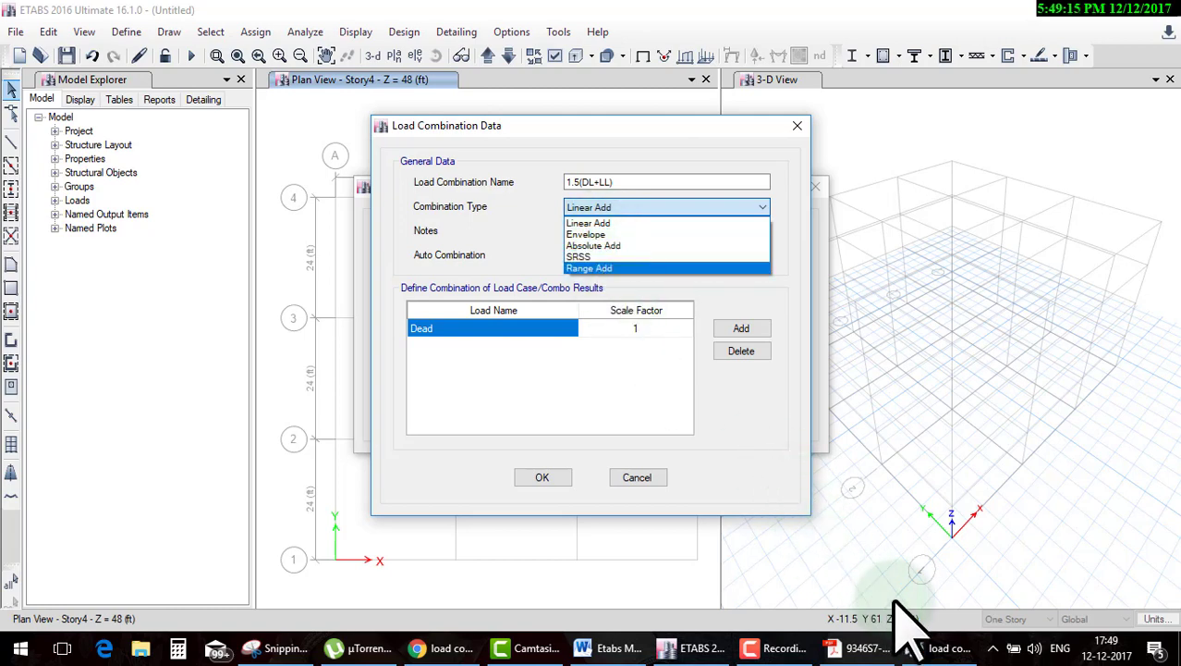
left_click(936, 647)
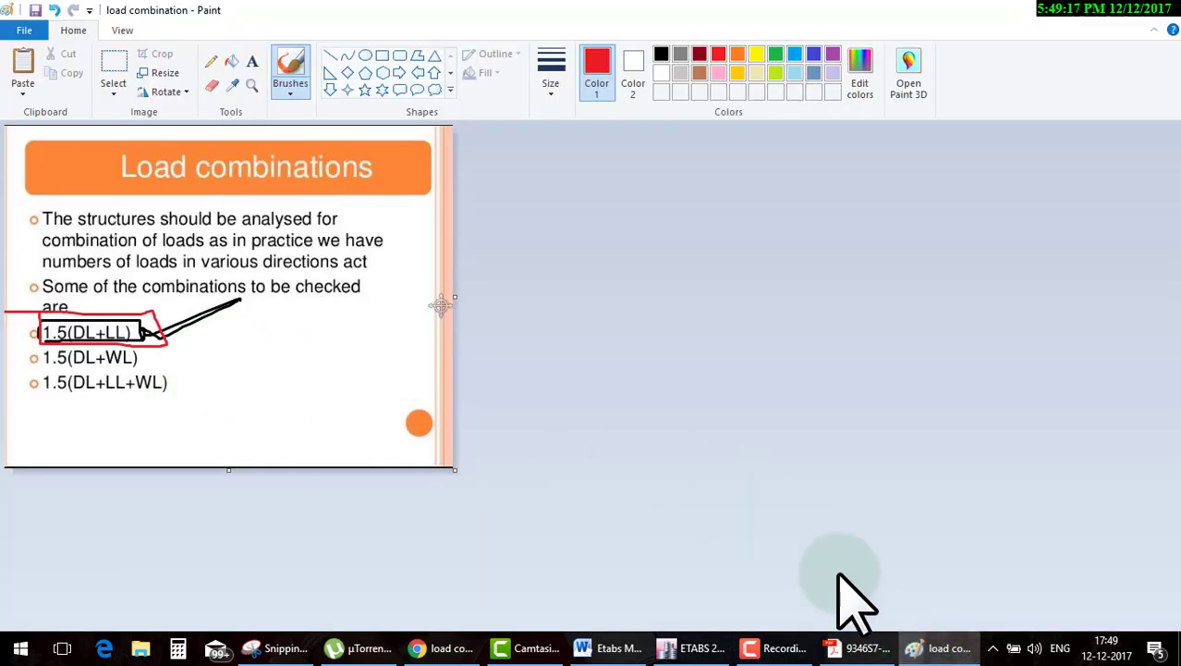
left_click(699, 647)
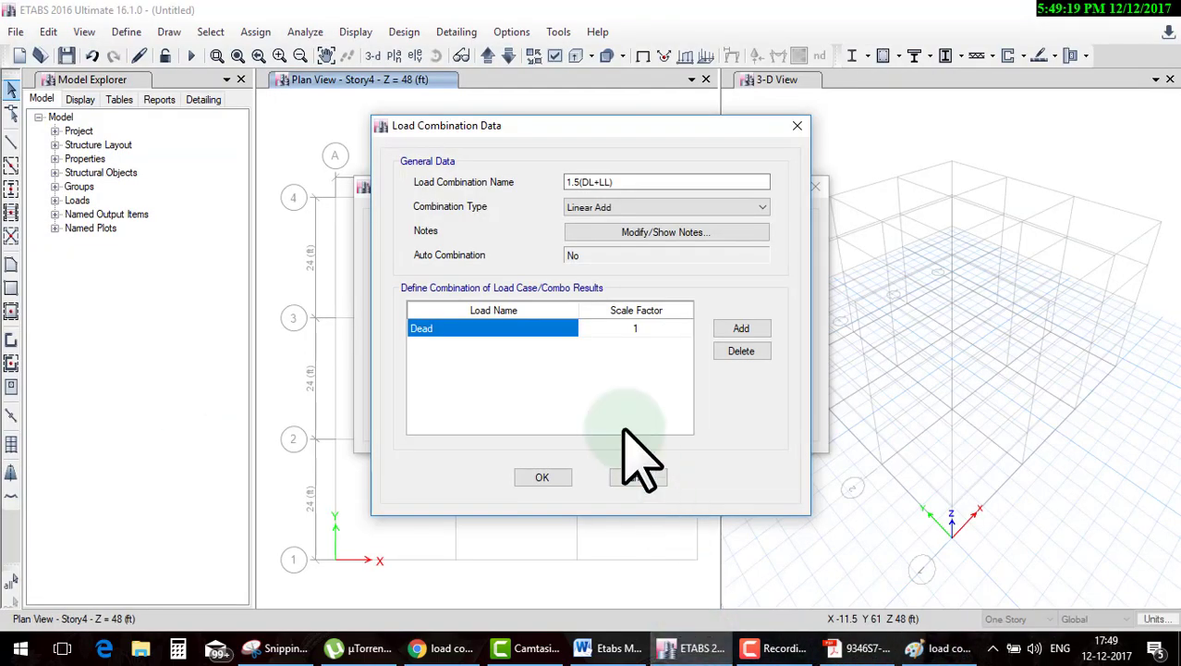
left_click(651, 206)
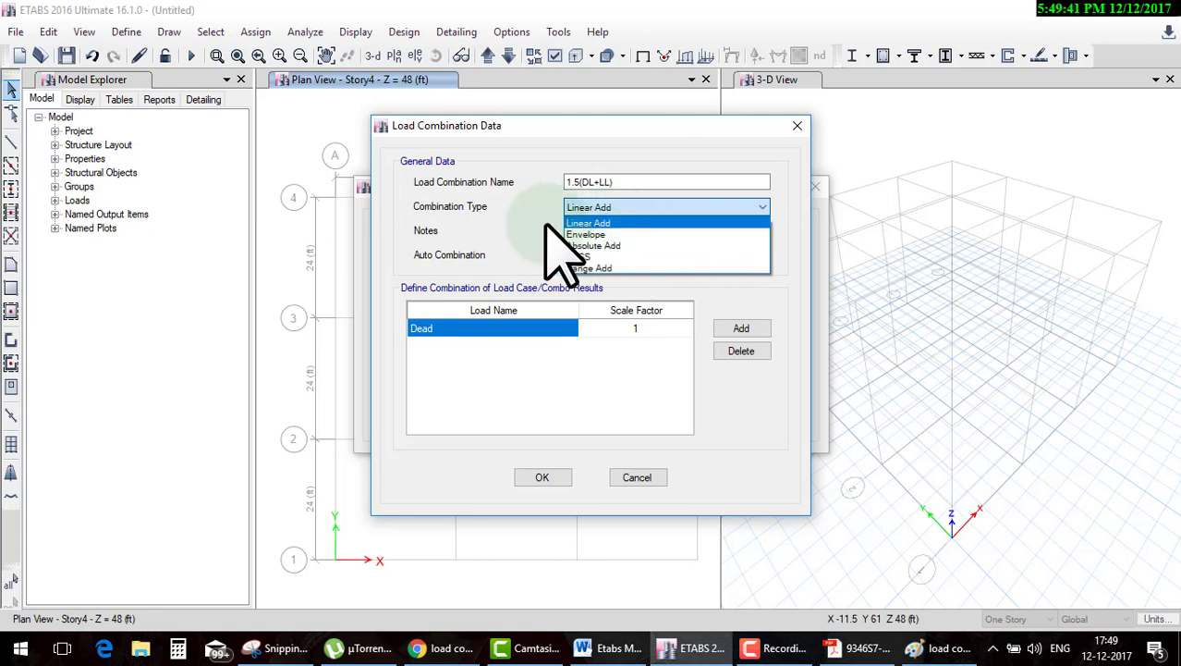
left_click(518, 242)
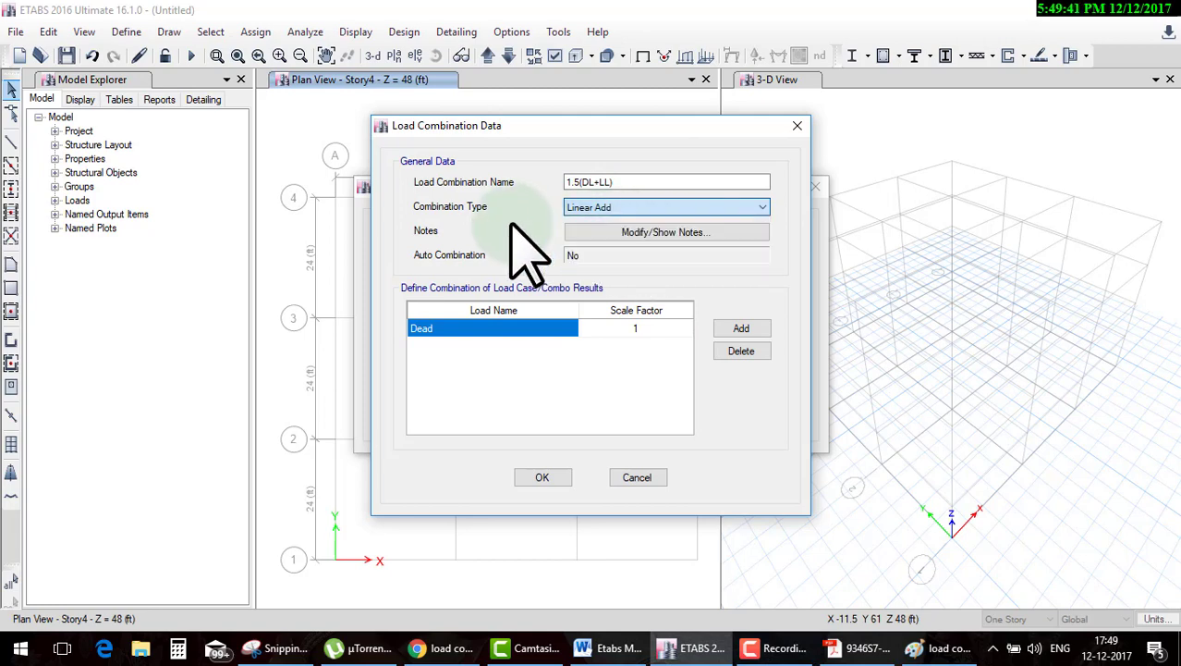
left_click(614, 232)
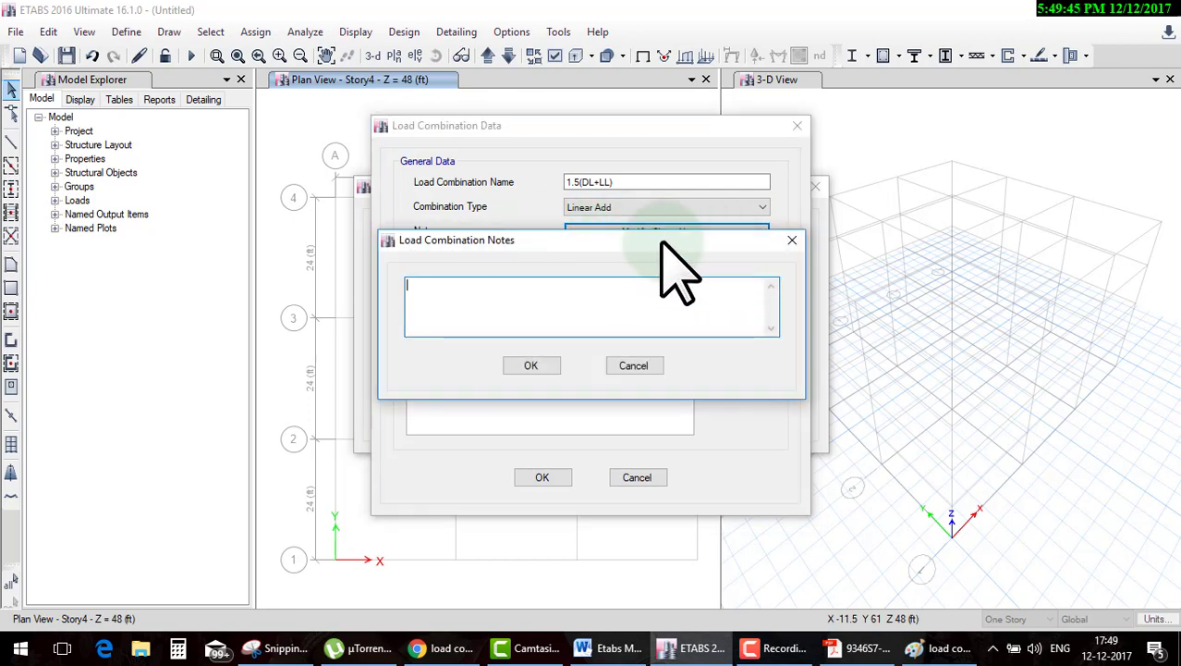
Cancel the empty Load Combination Notes dialog without adding any notes
mouse_move(661, 242)
left_mouse_down()
mouse_move(606, 294)
mouse_move(611, 252)
left_mouse_up()
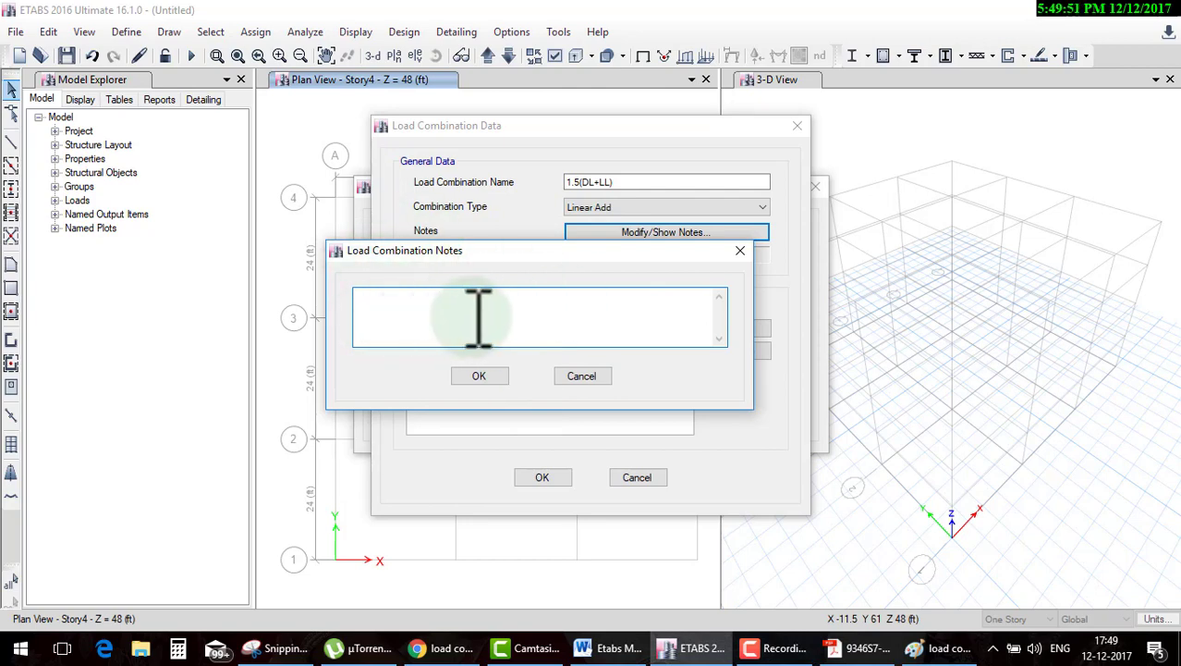
left_click(582, 376)
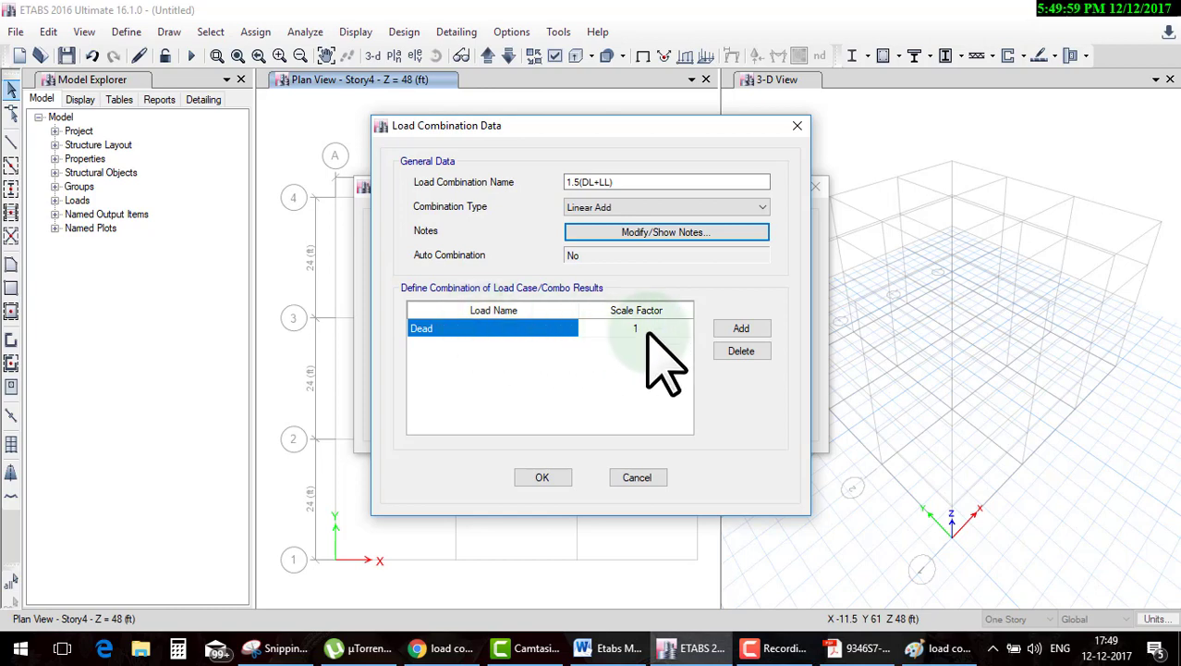
Set Dead scale factor 1.5, add Live at 1.5, and save the combination
left_click(933, 647)
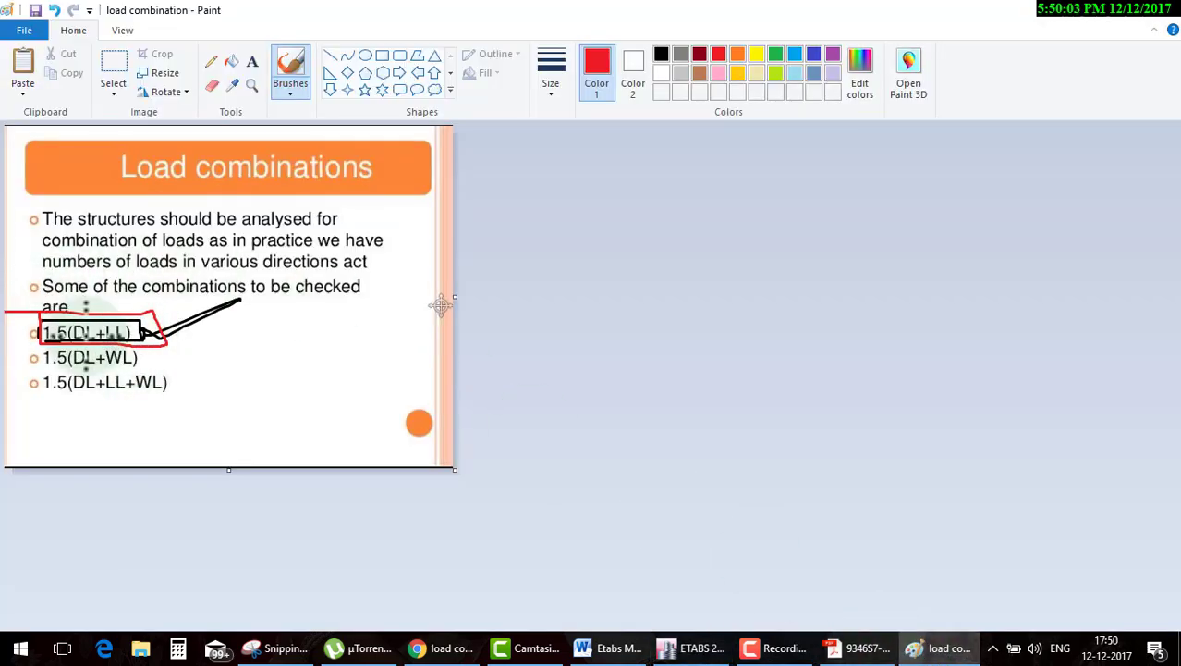
left_click(682, 647)
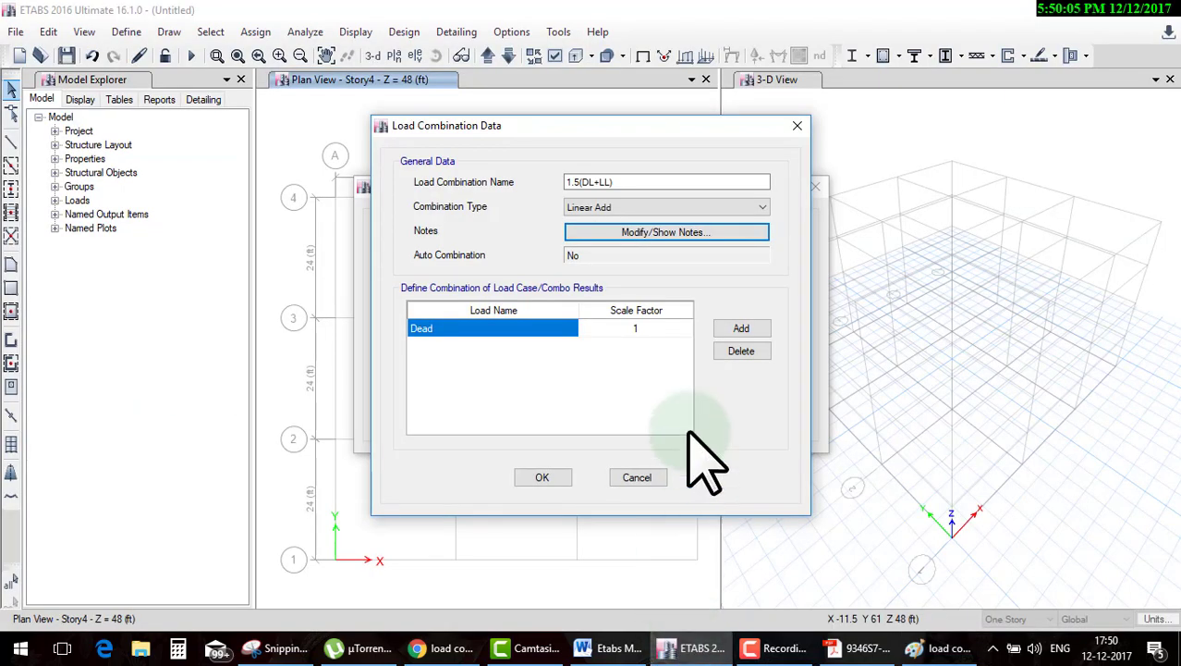
left_click(655, 329)
type(".5")
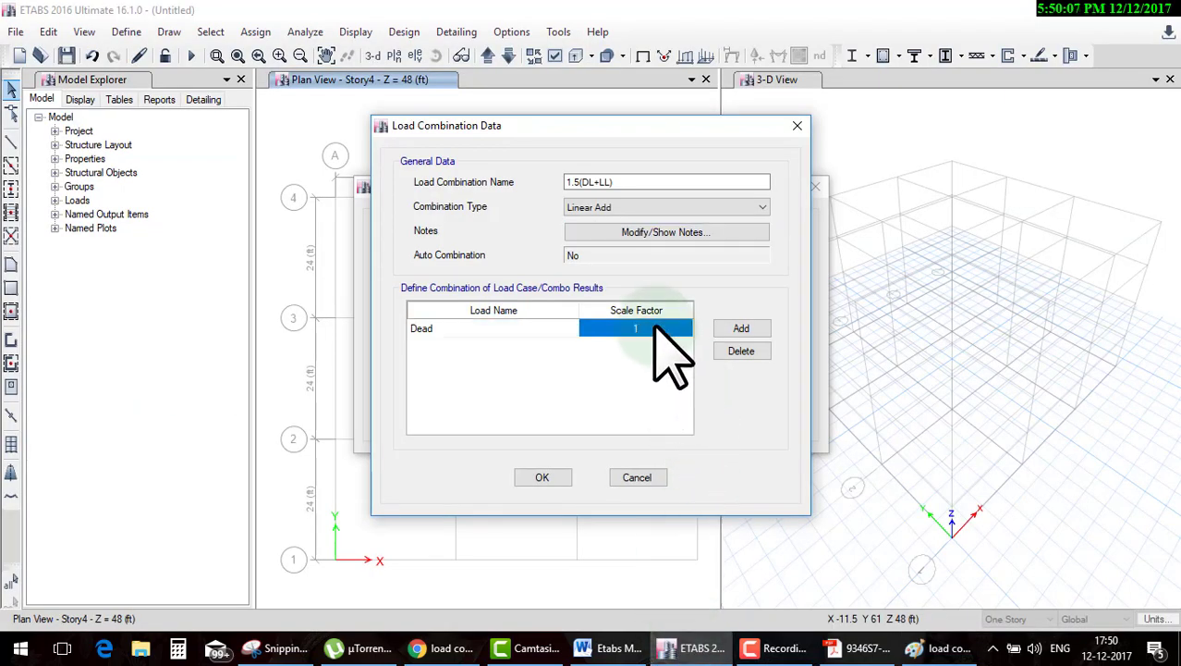
left_click(746, 326)
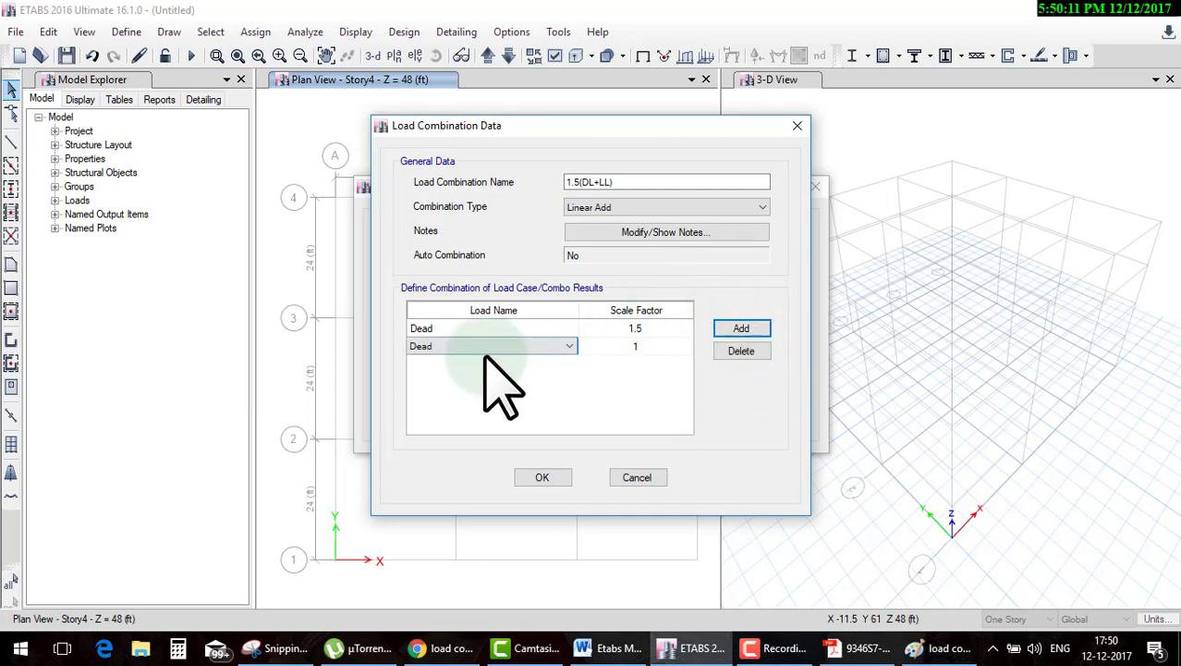
left_click(566, 347)
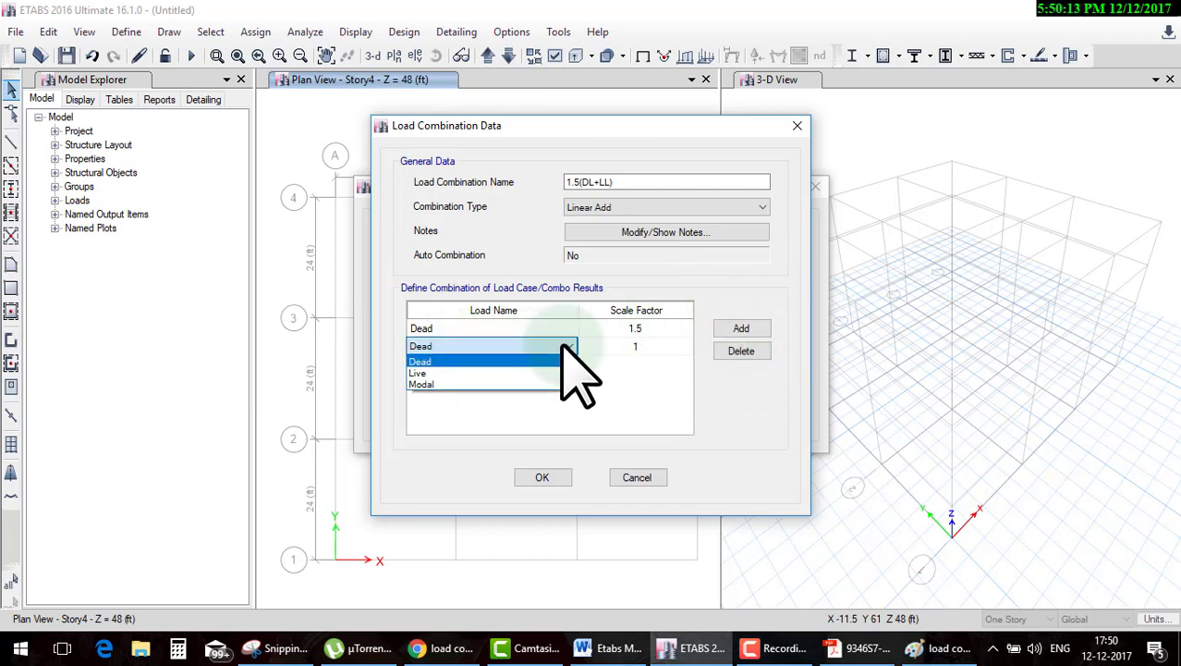
left_click(488, 373)
left_click(665, 348)
type(".5")
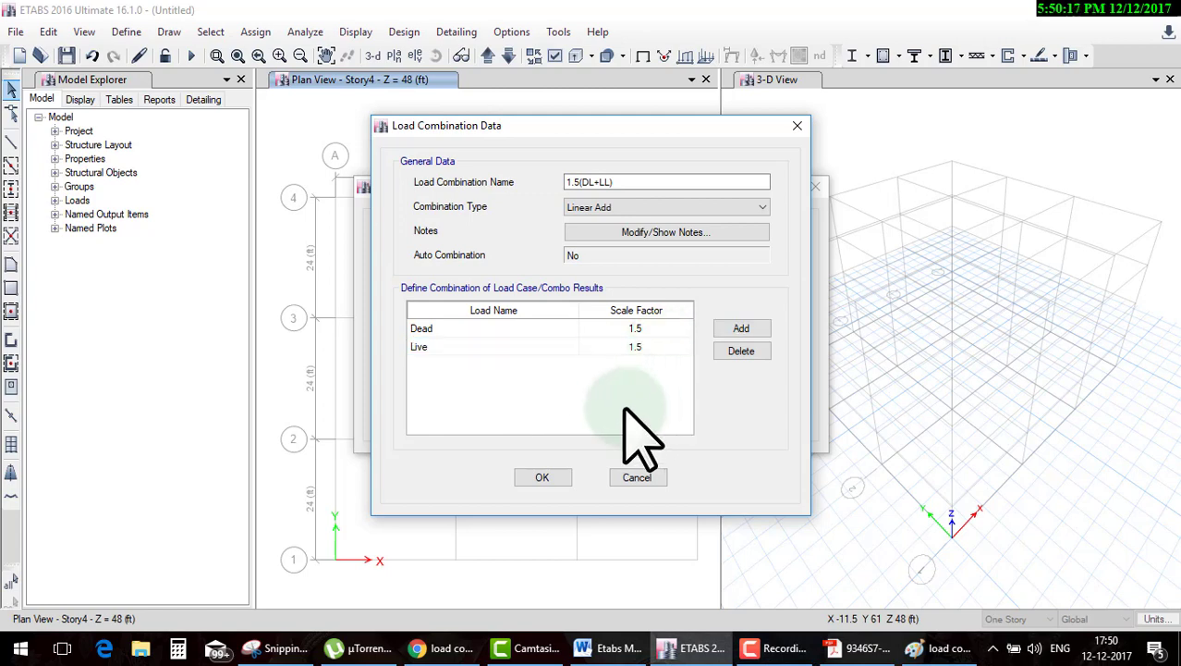
left_click(630, 330)
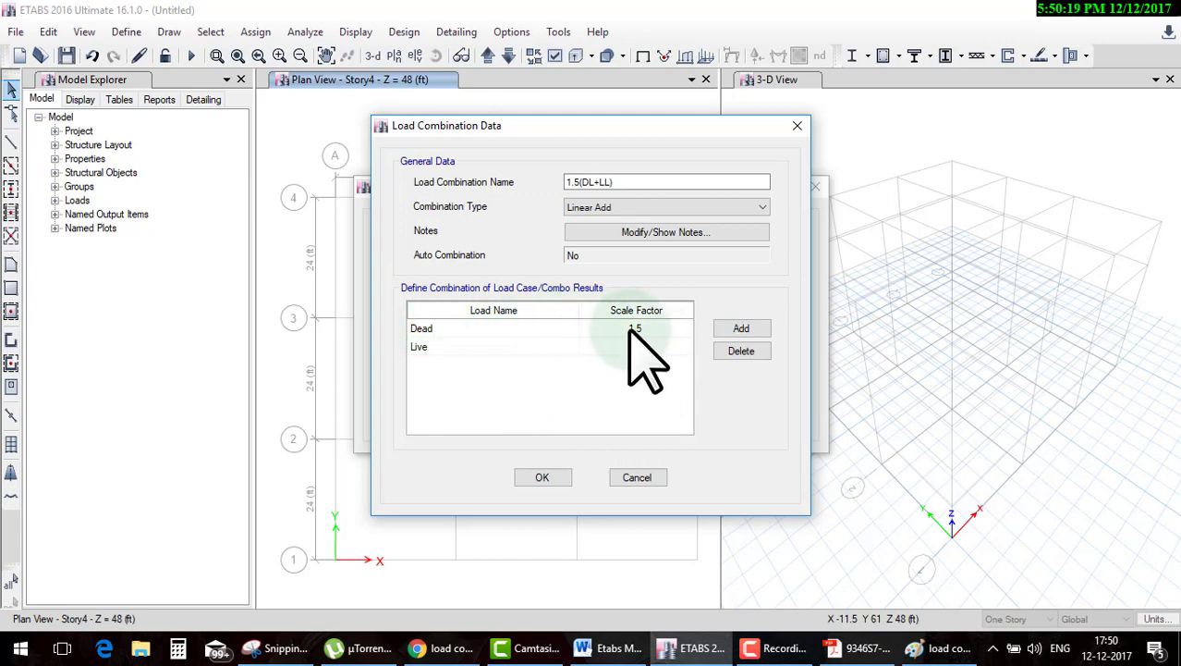
left_click(432, 355)
left_click(638, 351)
type("1.5")
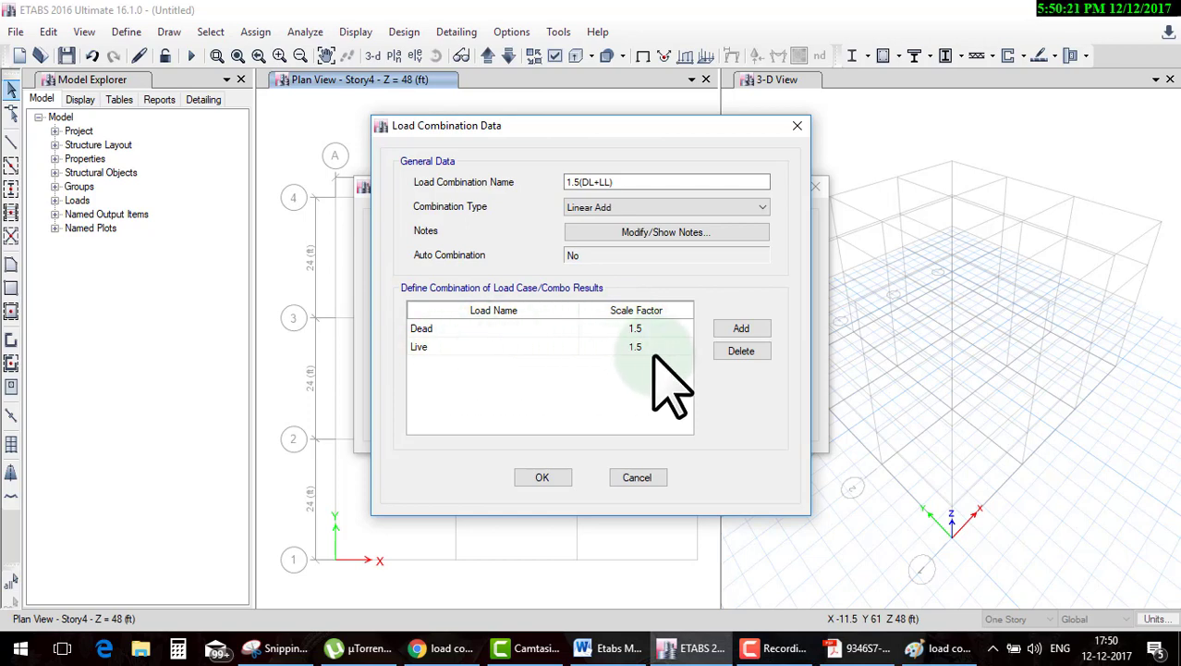
left_click(541, 476)
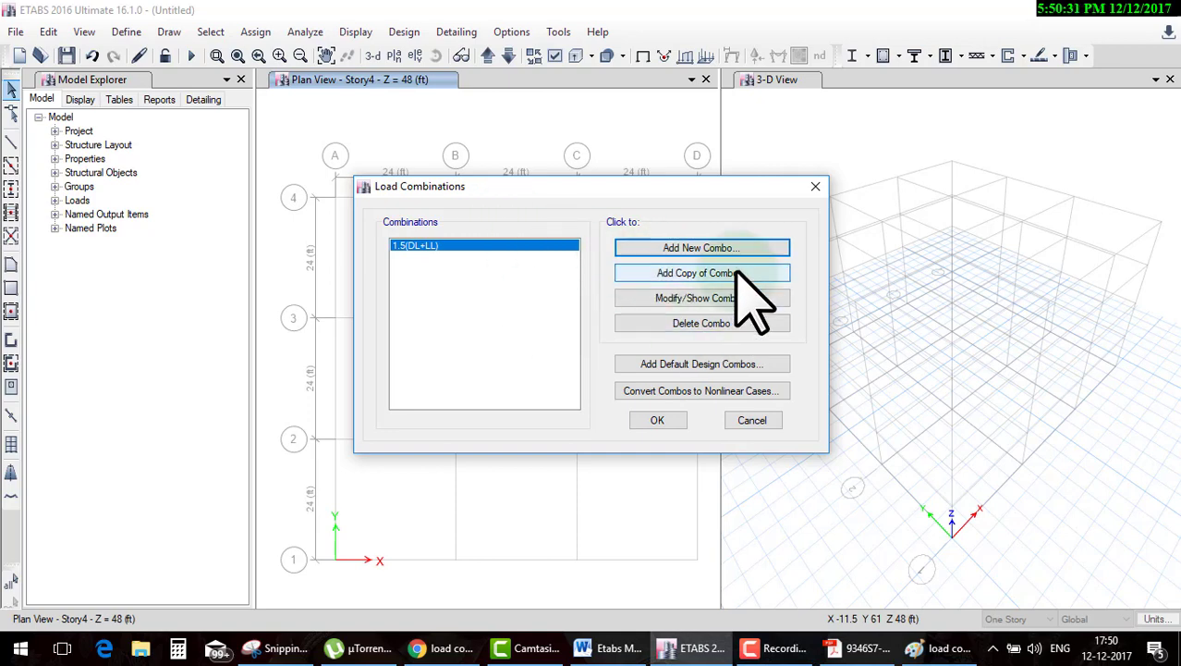
Try Add Copy and Modify/Show on 1.5(DL+LL), cancelling both without changes
left_click(737, 270)
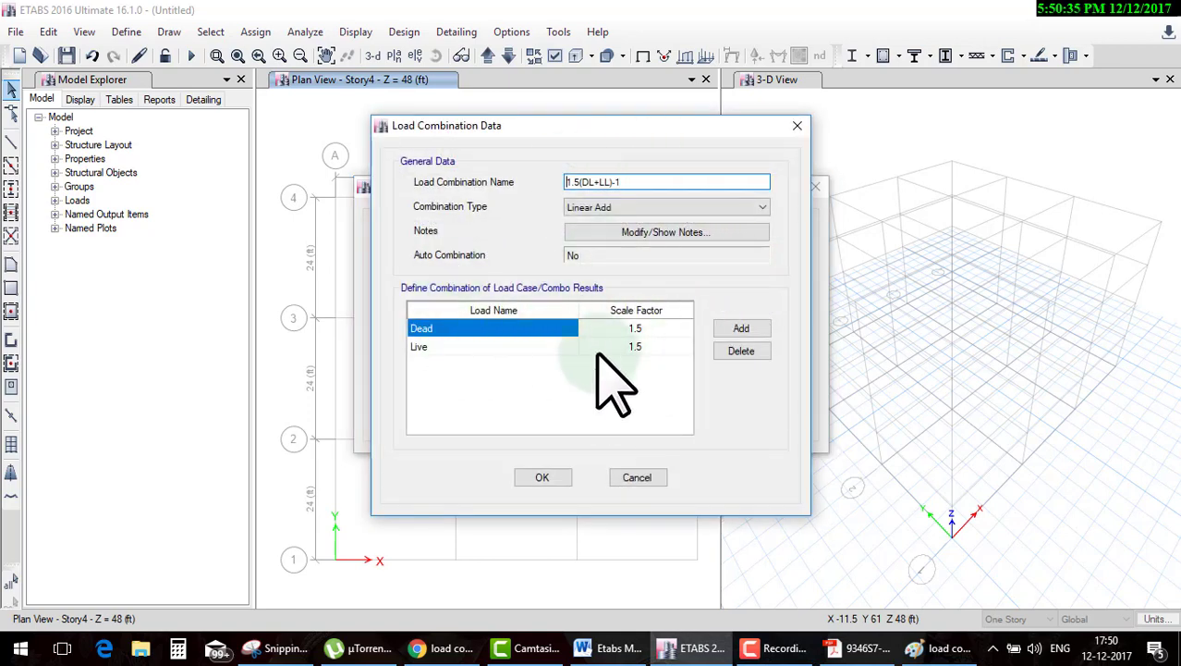
left_click(645, 476)
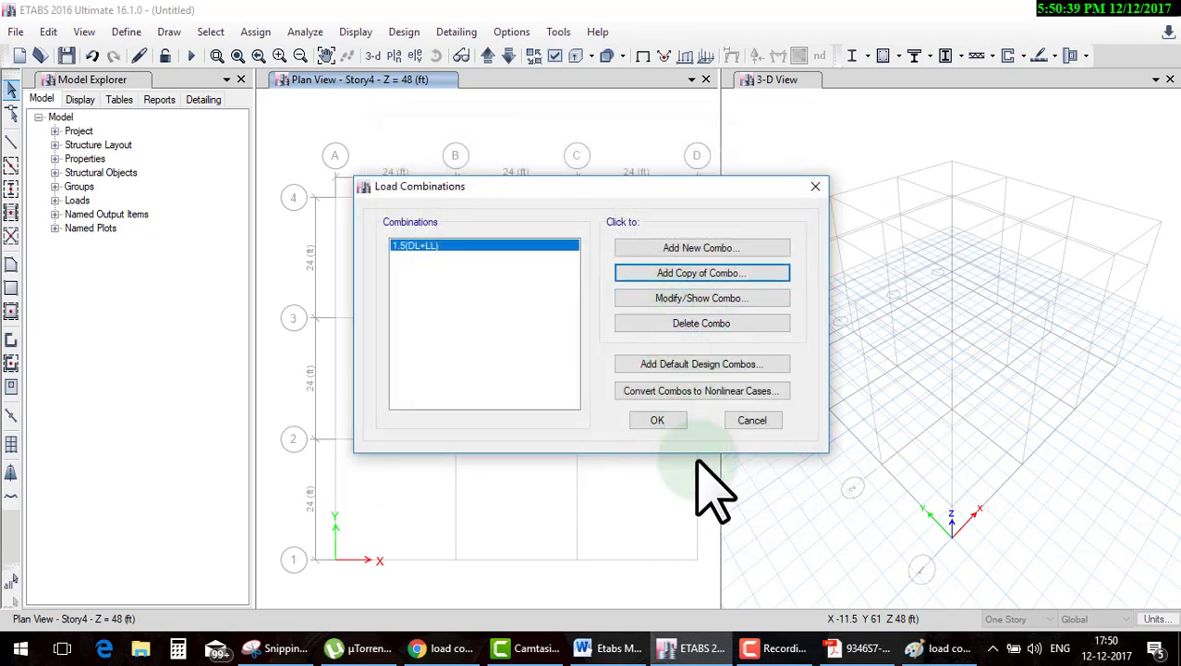
left_click(667, 298)
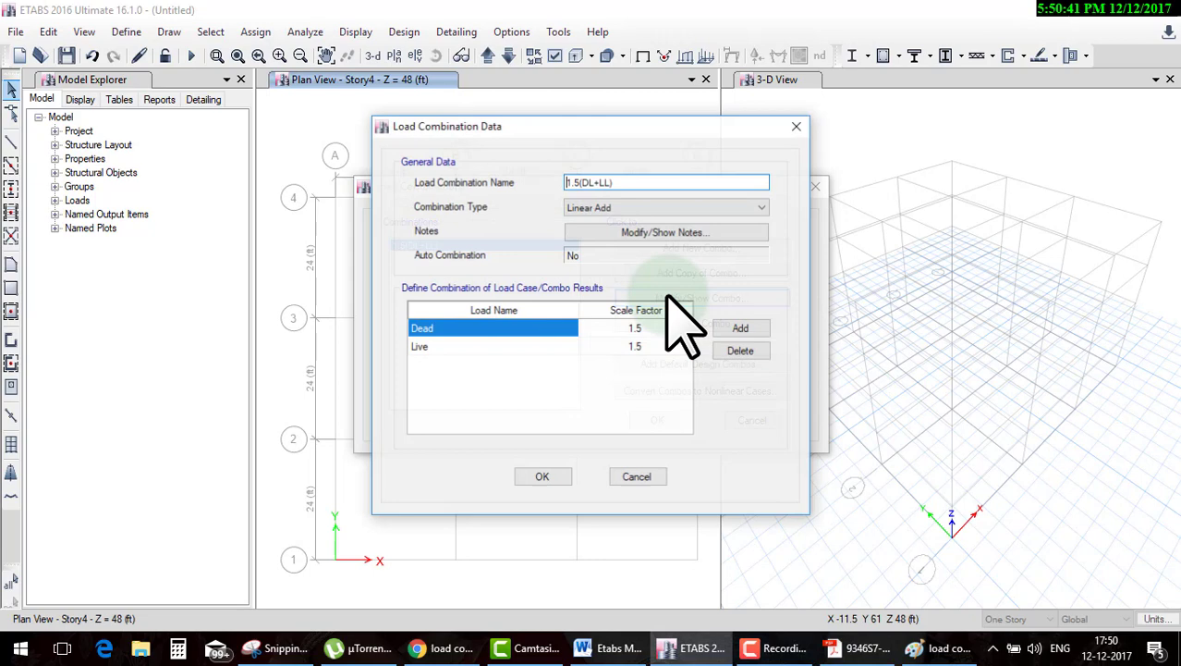
left_click(639, 478)
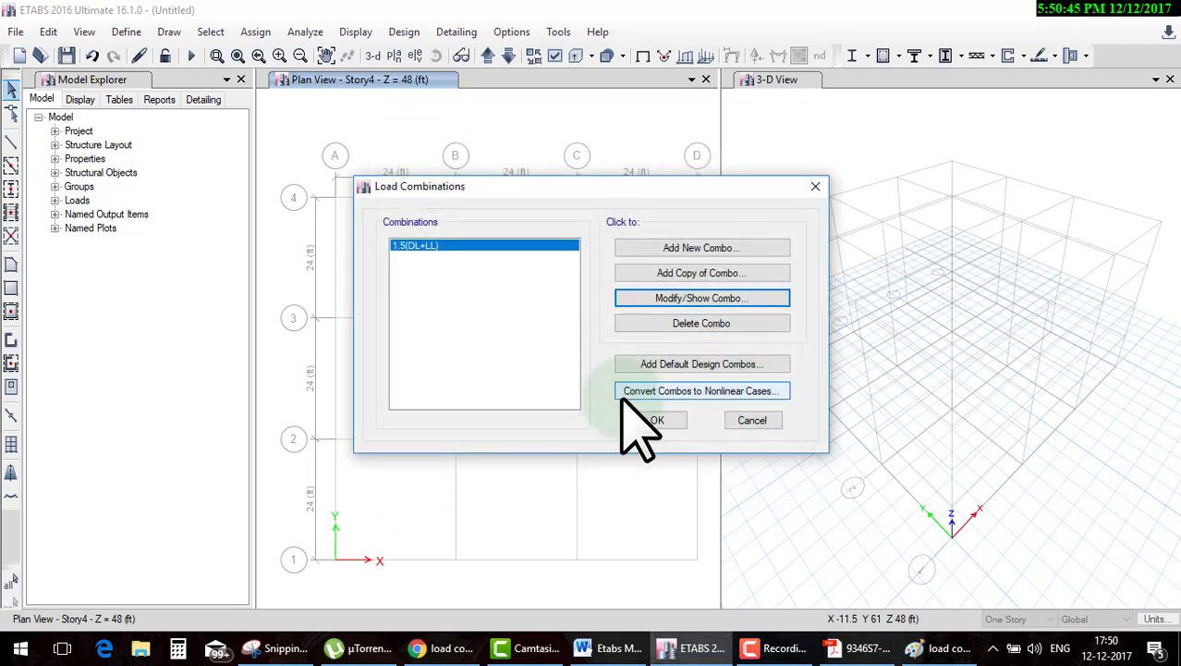
Cancel Add Default Design Combos and confirm the Load Combinations list with OK
left_click(666, 364)
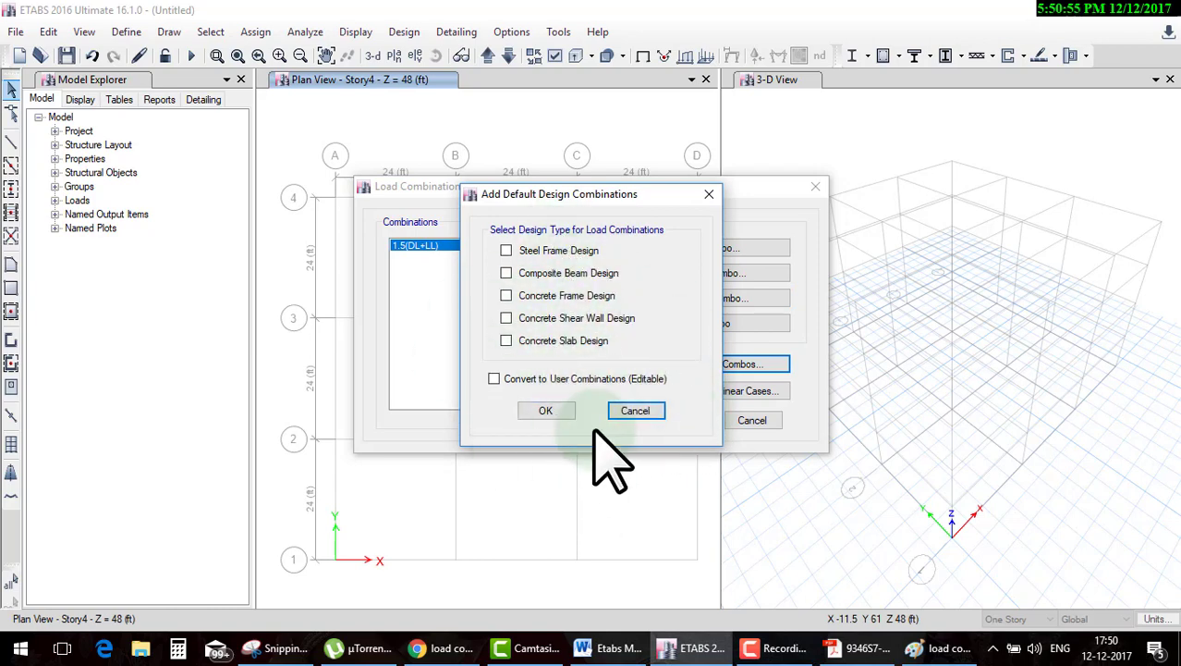
left_click(622, 414)
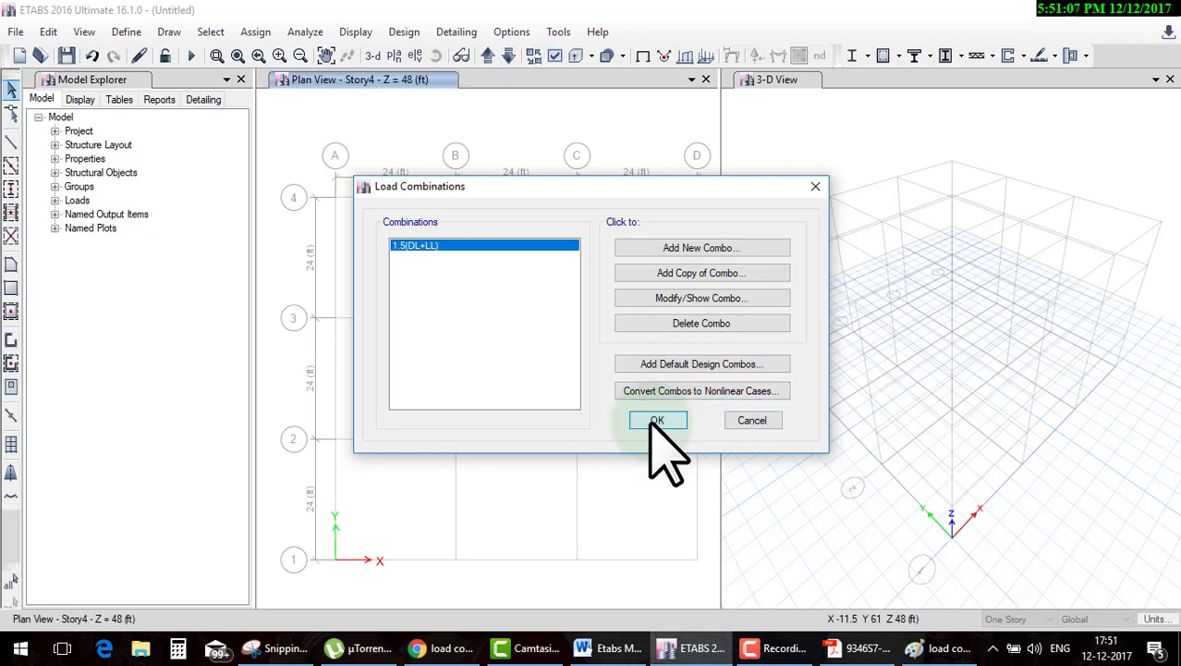
left_click(655, 422)
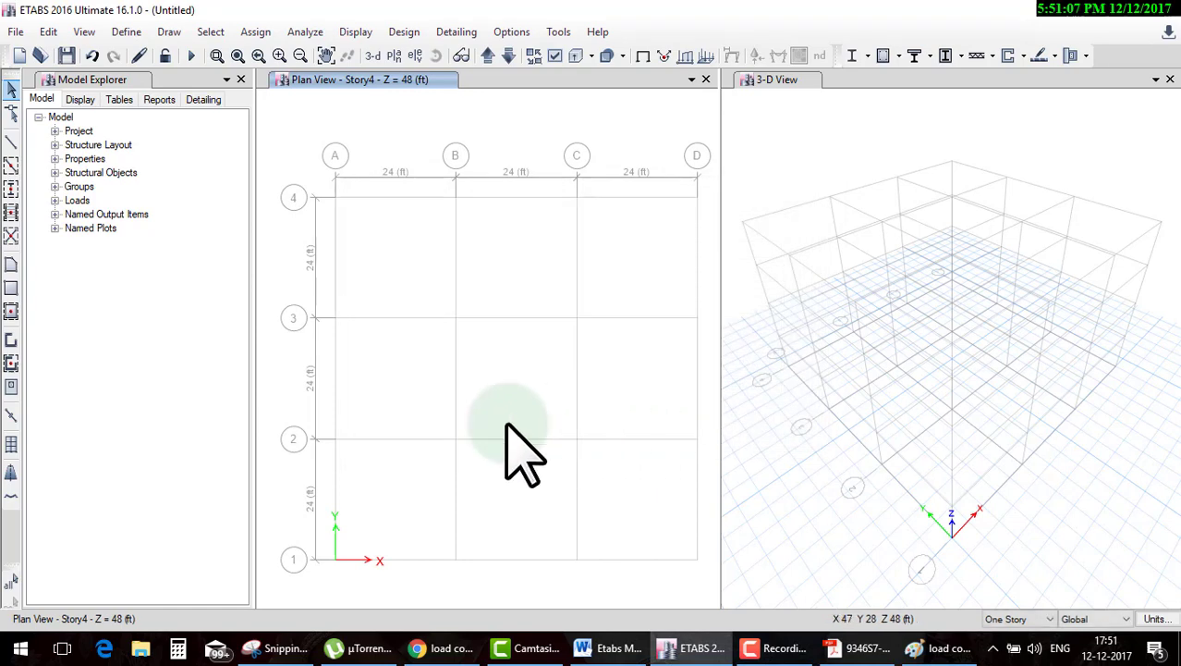
Quick-draw beams along every grid line and columns at every grid intersection on all four stories
left_click(10, 164)
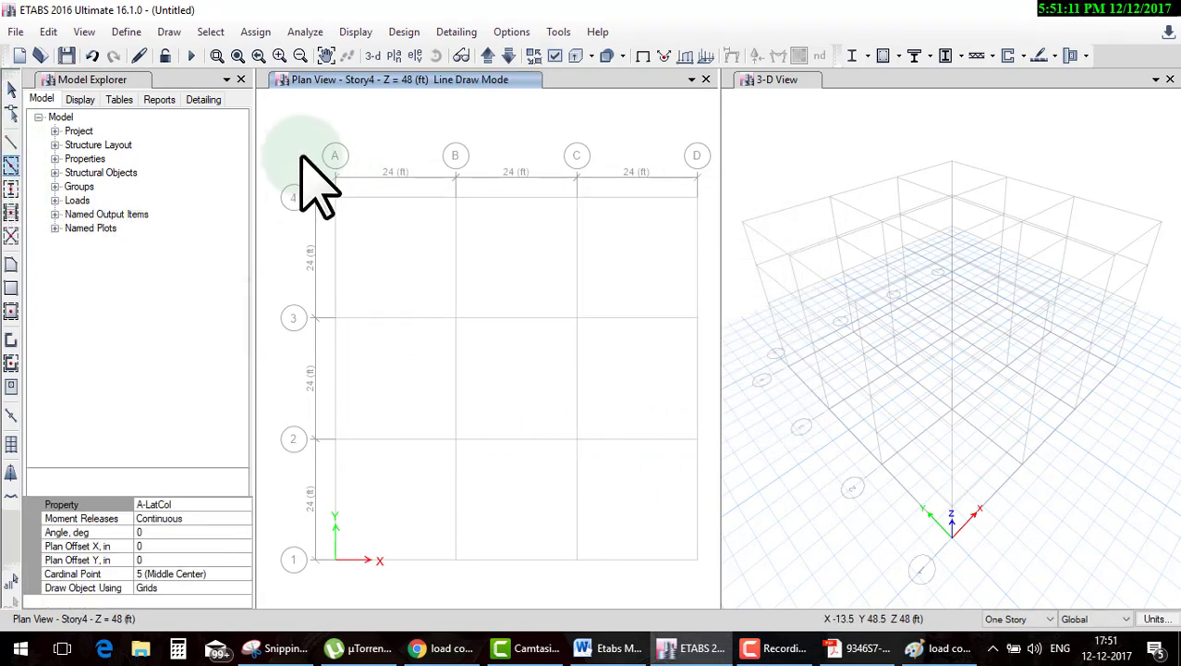
left_click_drag(287, 134, 707, 536)
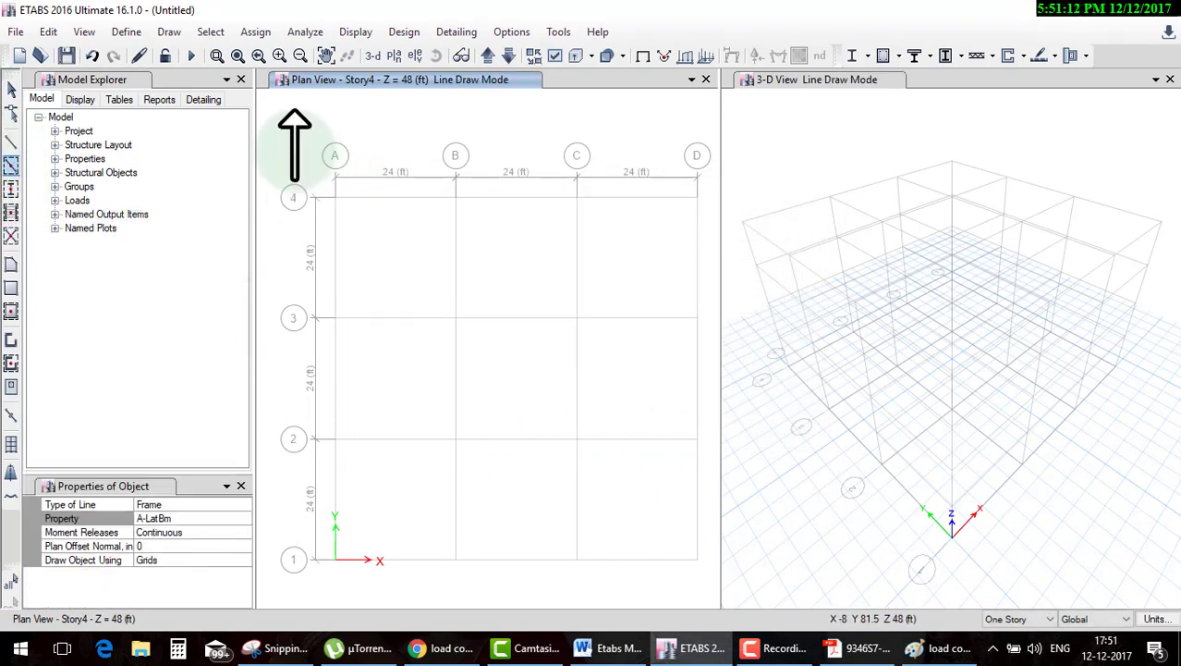
left_click(10, 188)
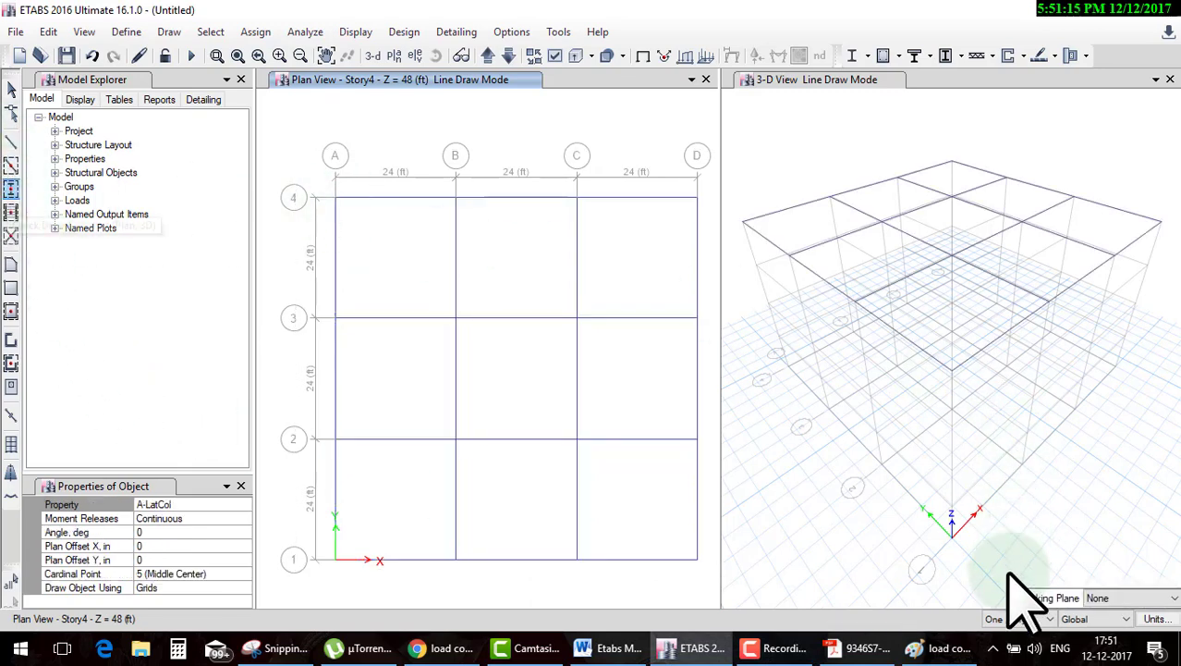
left_click(1013, 646)
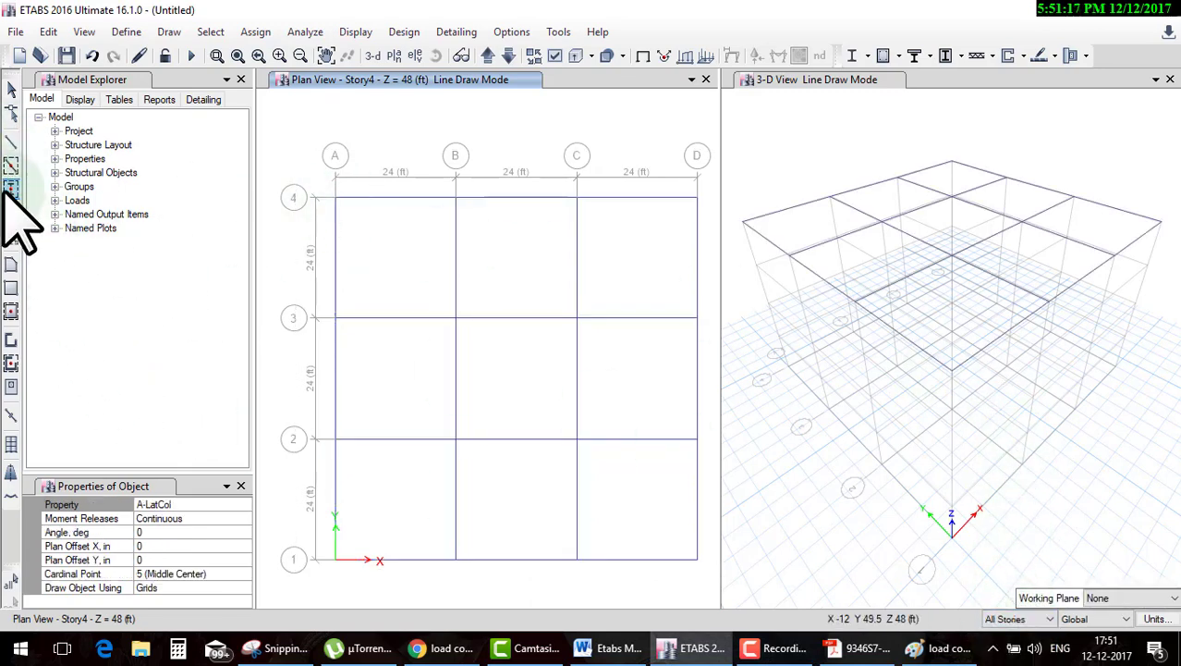
left_click(10, 164)
left_click_drag(294, 157, 647, 508)
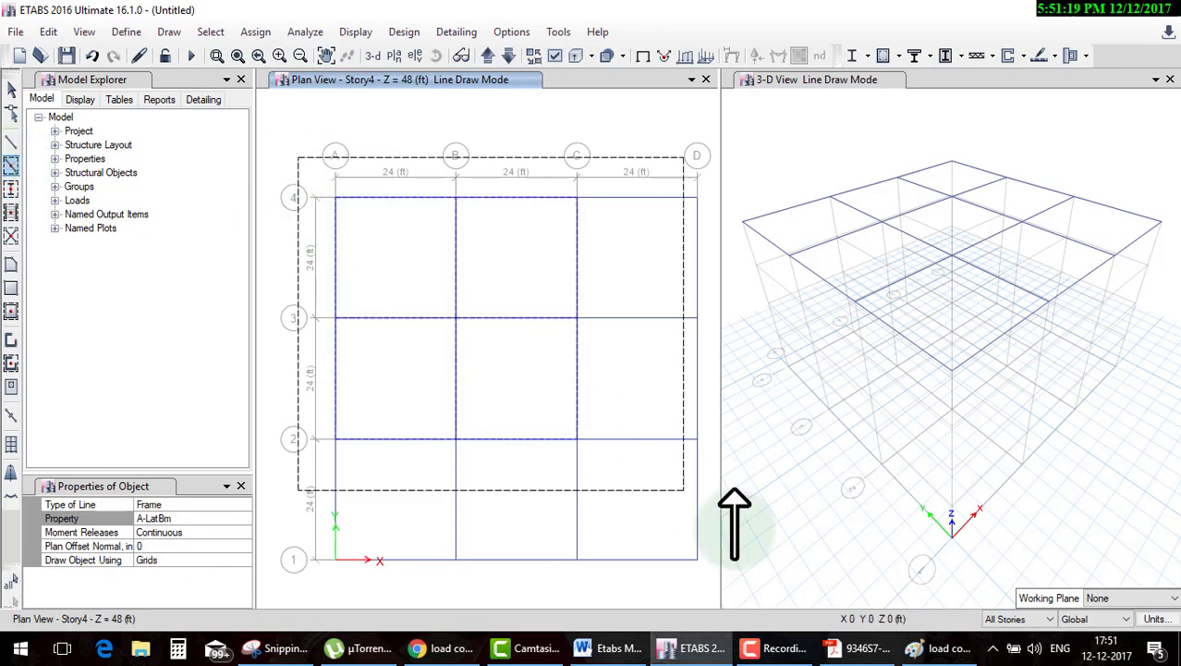
left_click(10, 188)
left_click_drag(304, 153, 730, 587)
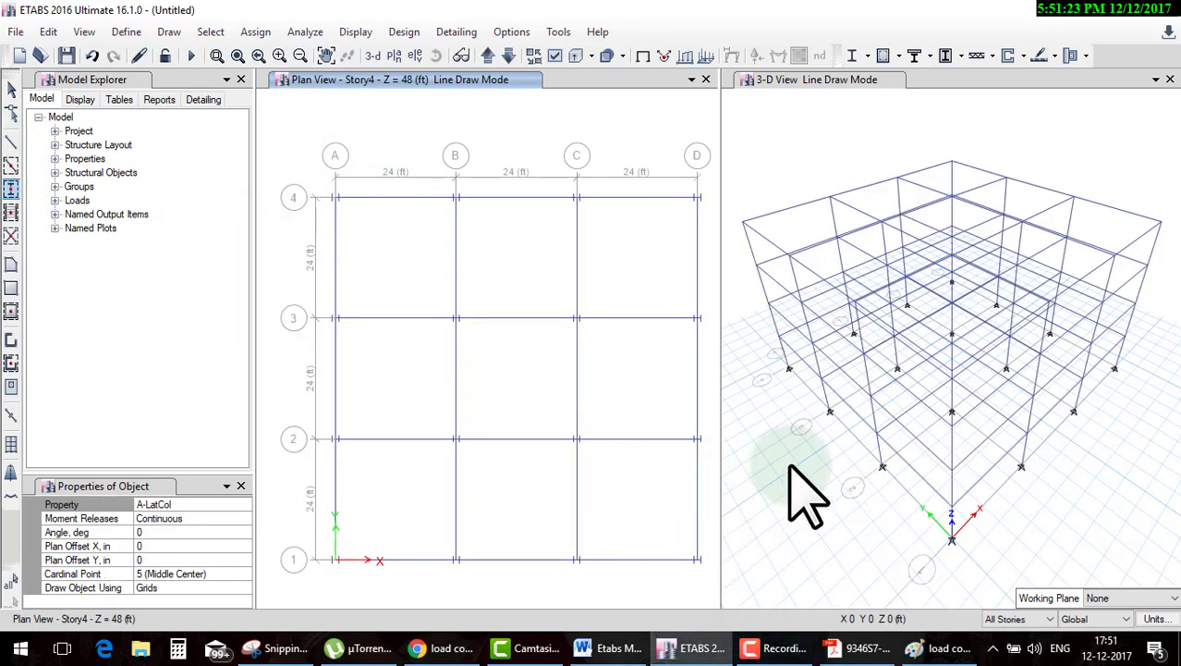
key("Escape")
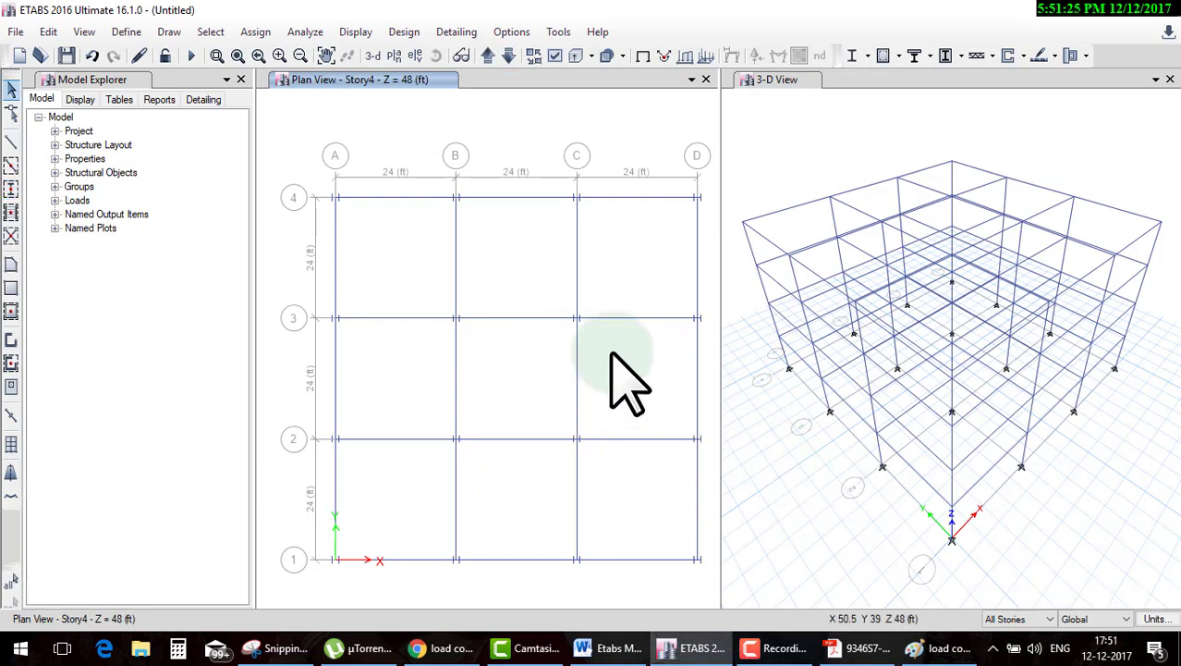
Select the four central-bay beams on grids 3, 2, B and C
left_click(524, 317)
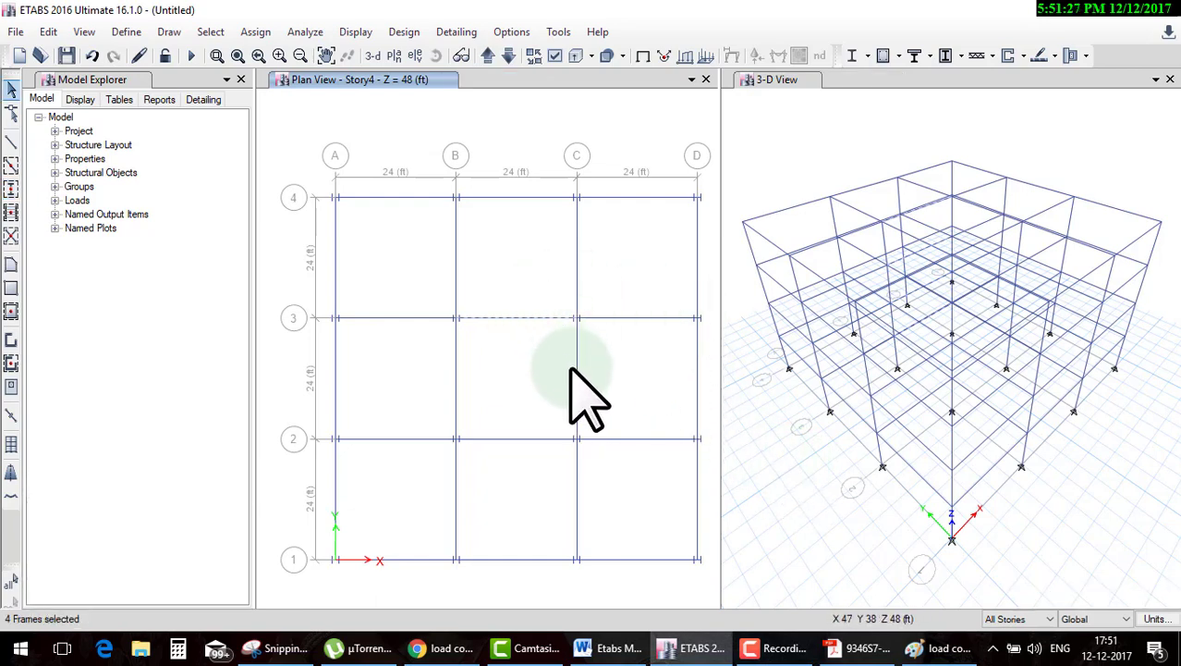
left_click(575, 375)
left_click(546, 438)
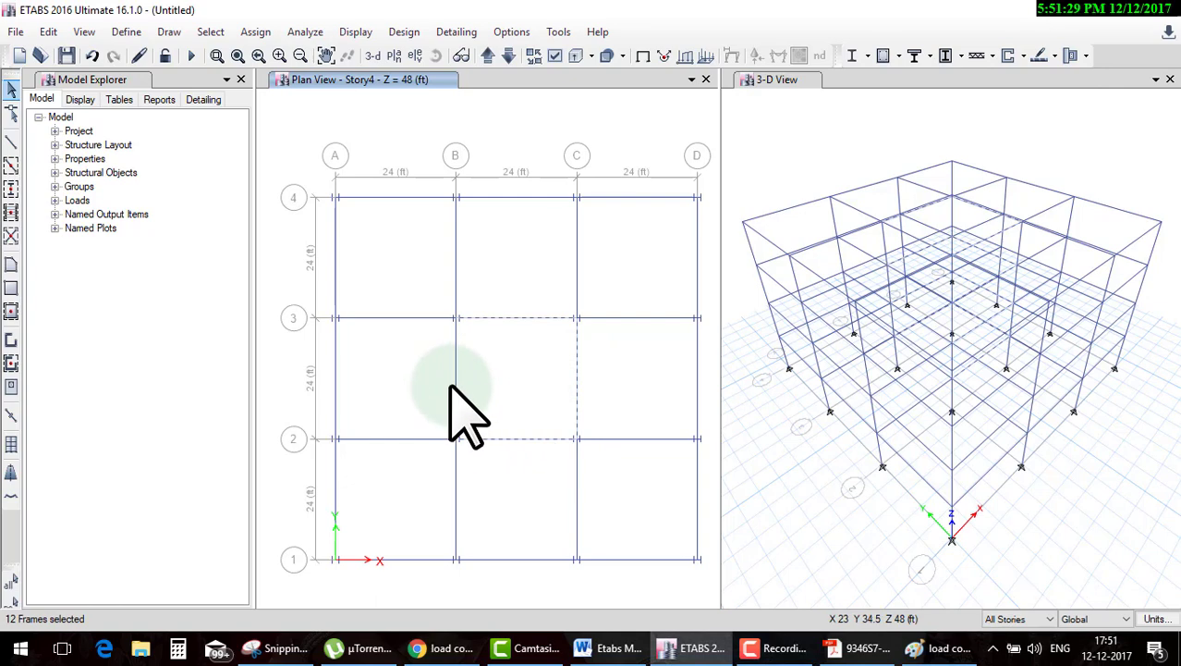
left_click(455, 393)
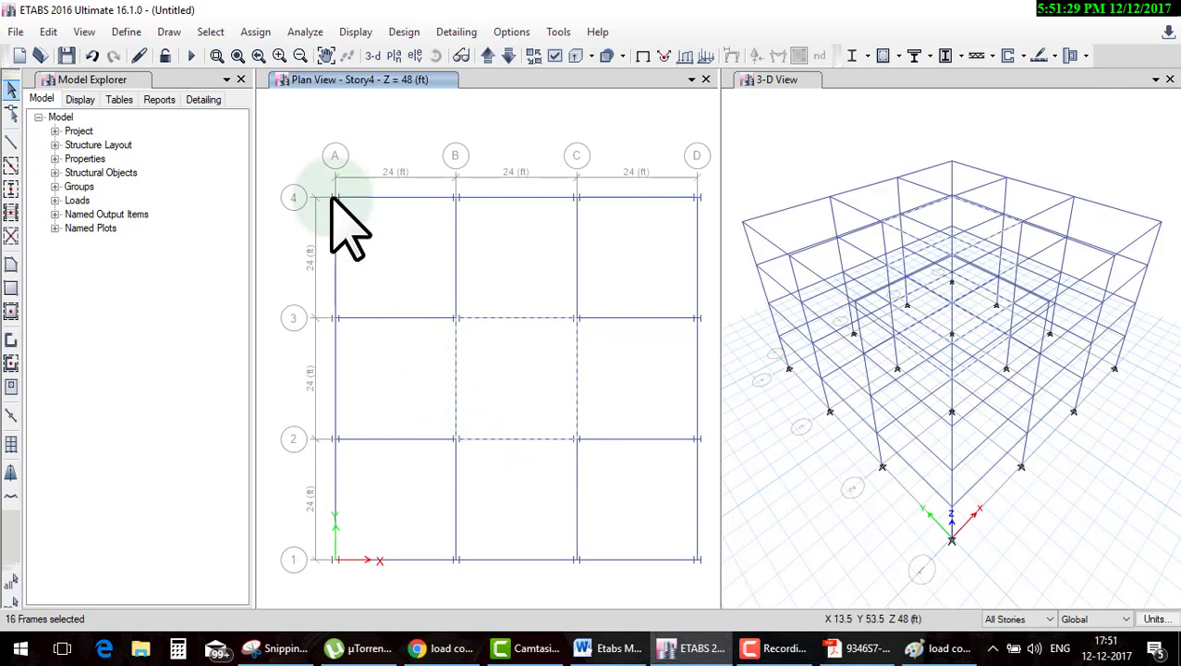
Assign a 6 kip/ft uniform distributed load in the Live pattern to the selected beams
left_click(248, 35)
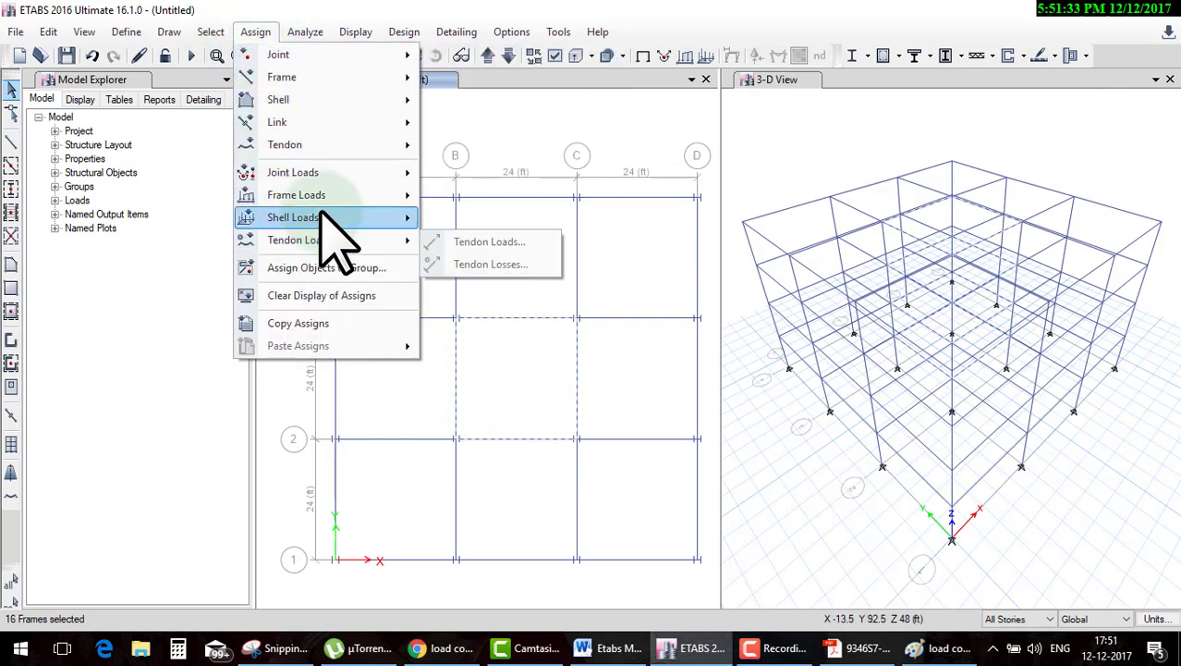
left_click(481, 214)
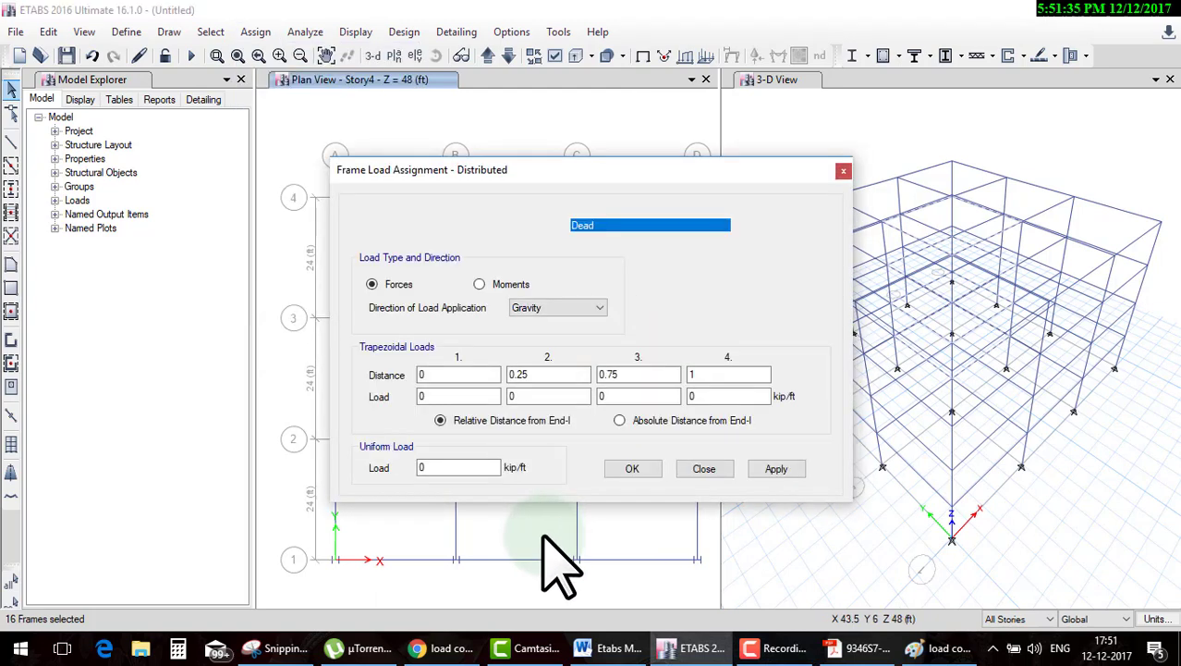
double_click(457, 467)
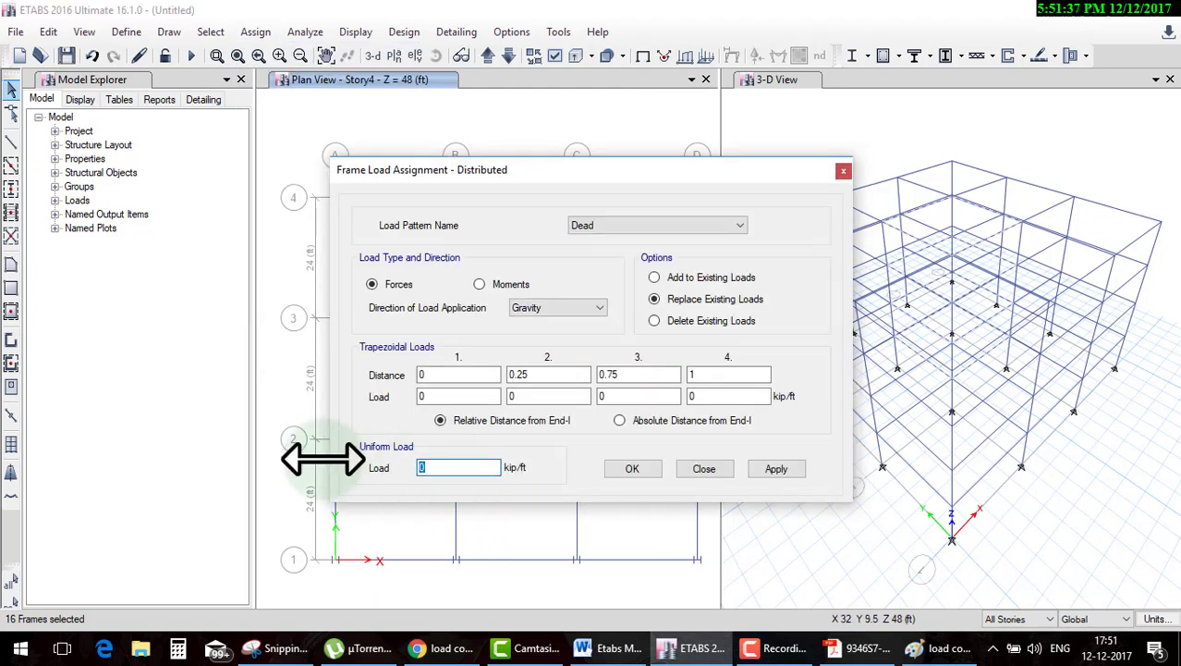
type("6")
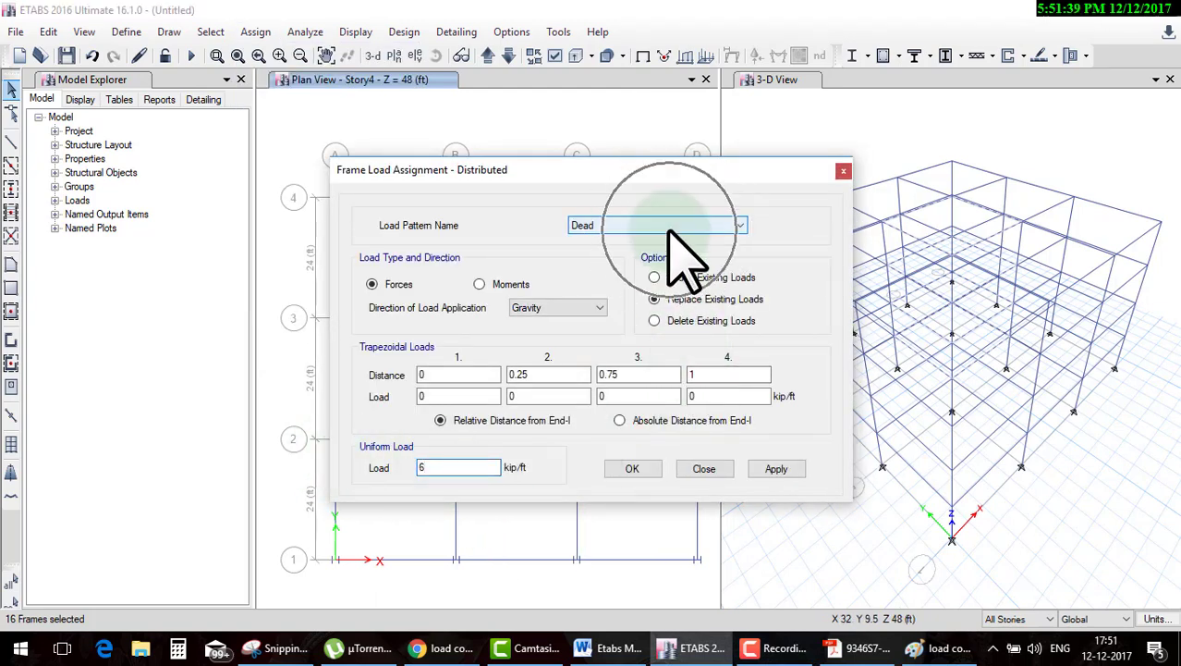
left_click(672, 226)
left_click(674, 252)
left_click(638, 470)
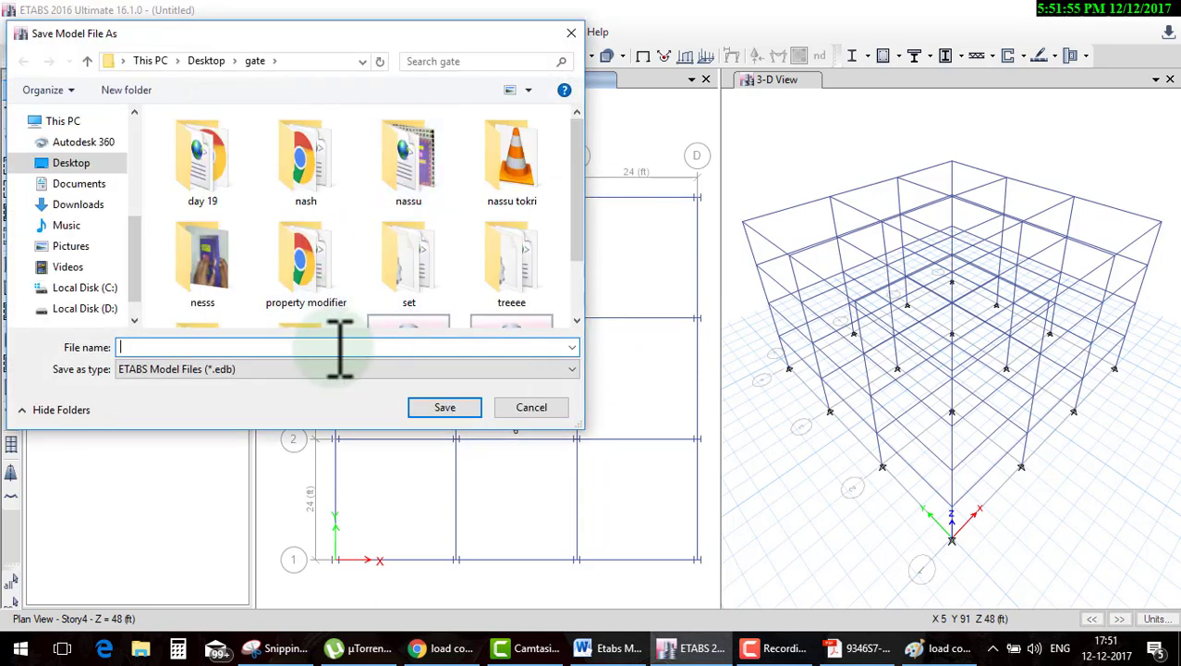
Save the model as 'AAAA', run the analysis, and pick the grid 3 beam between B and C
type("AAAA")
left_click(451, 406)
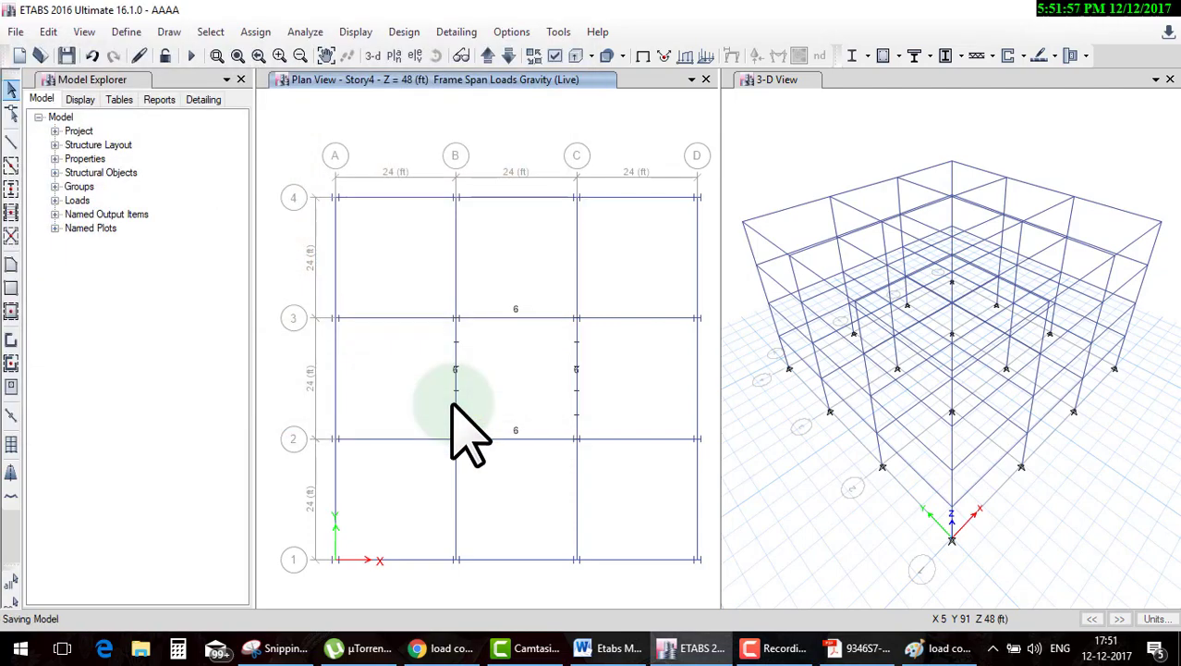
left_click(777, 647)
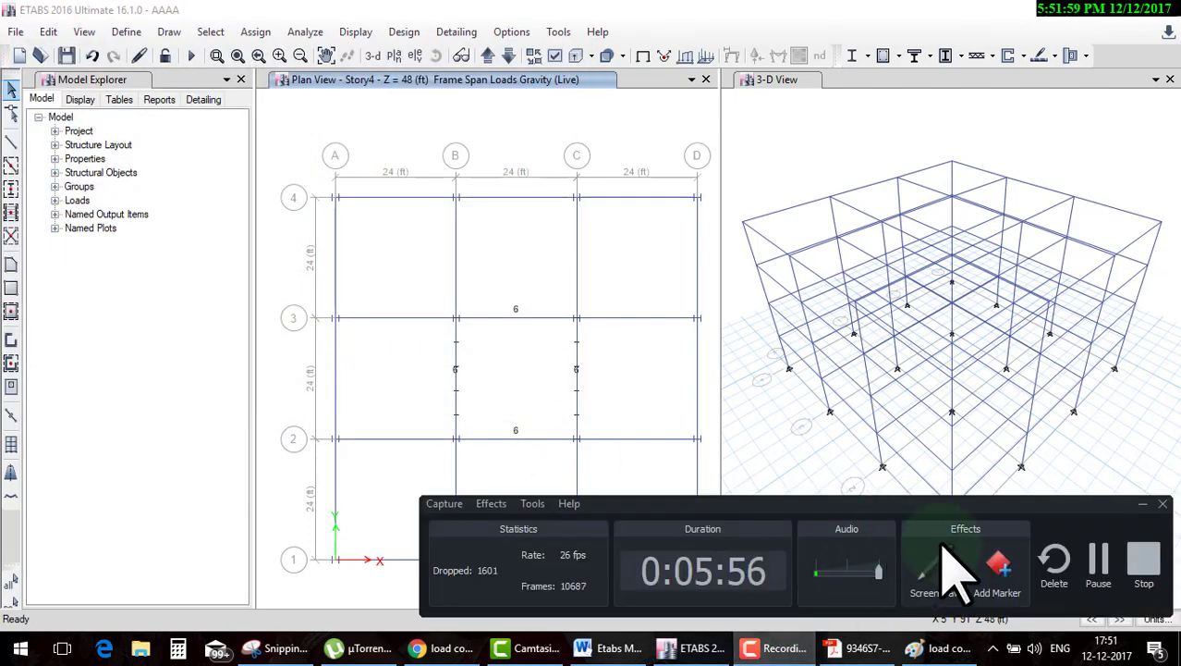
left_click(570, 408)
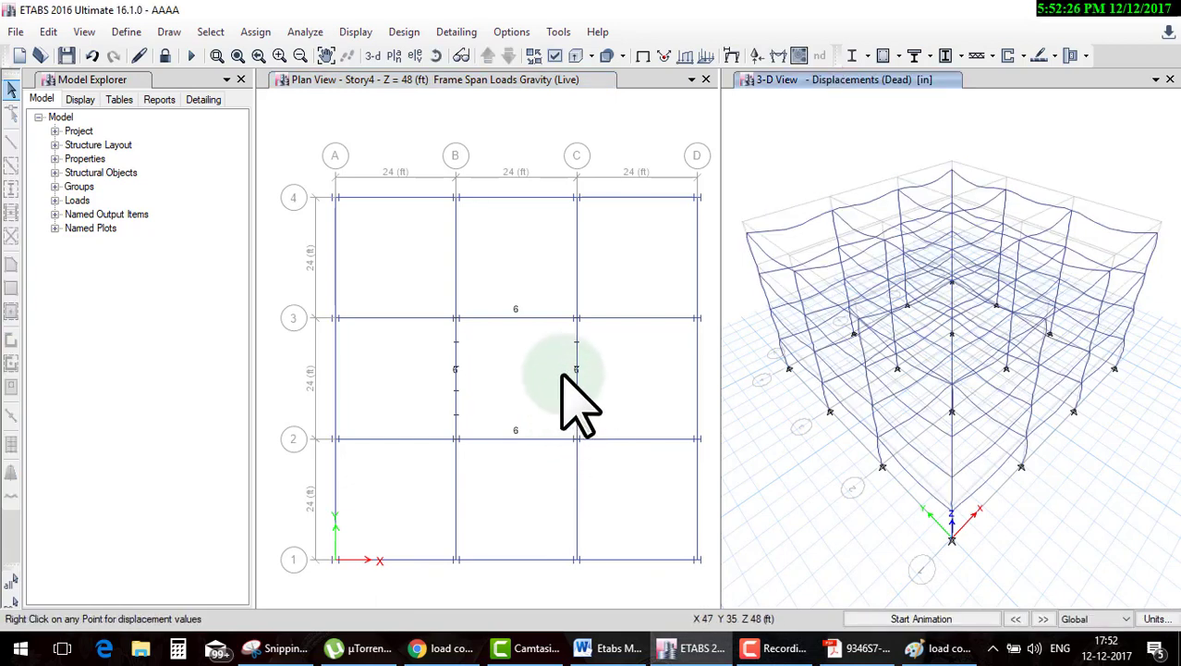
left_click(518, 317)
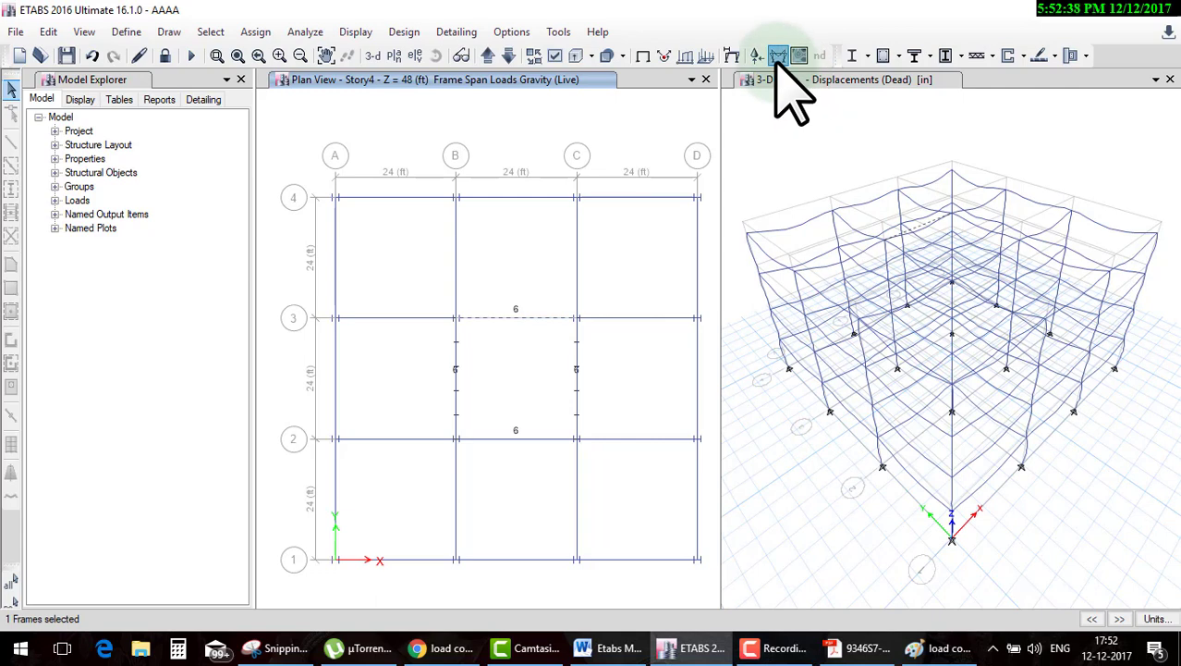
Display Dead-load Moment 3-3 diagrams in both the plan and 3-D views
left_click(778, 58)
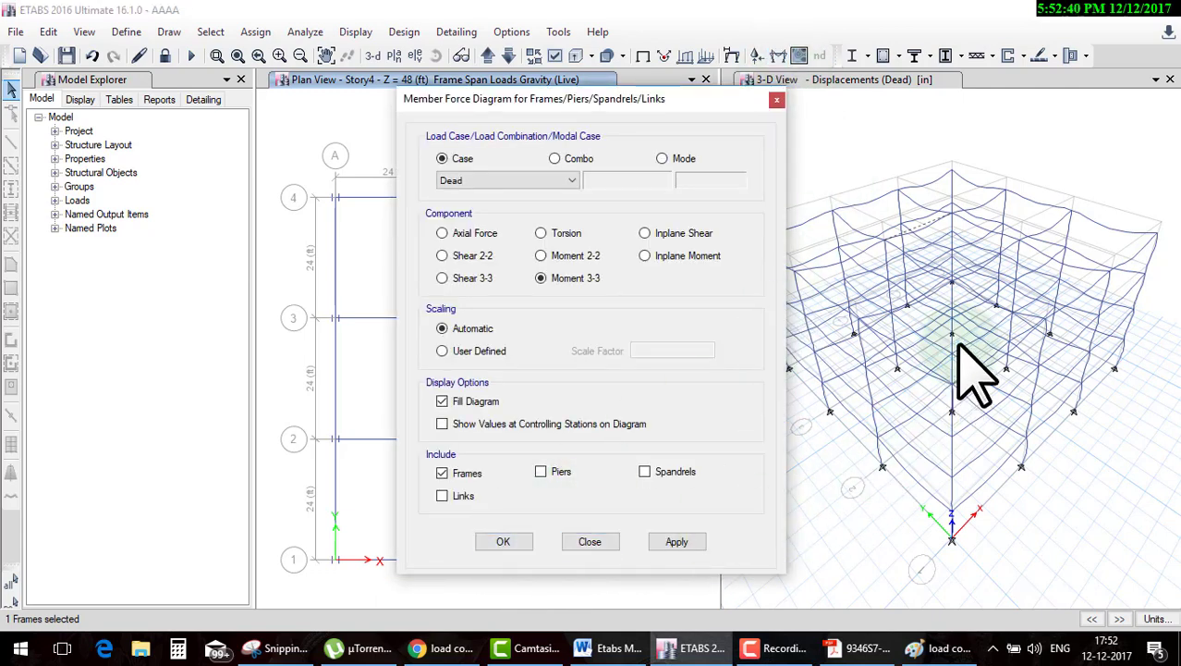
left_click(504, 541)
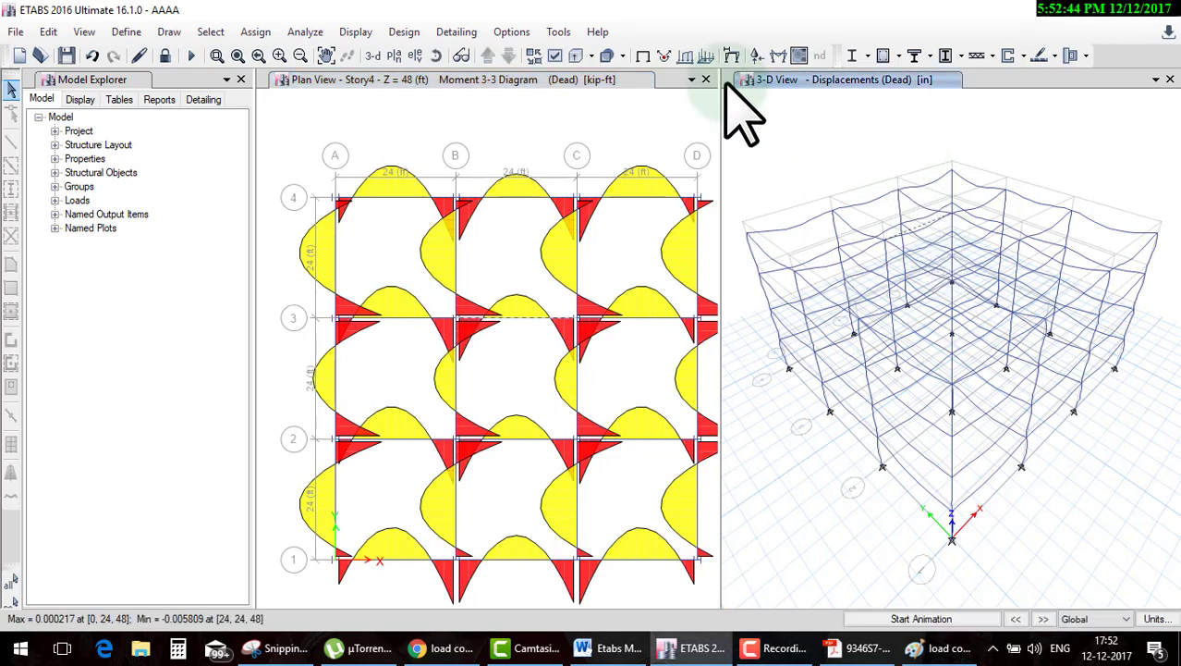
left_click(777, 56)
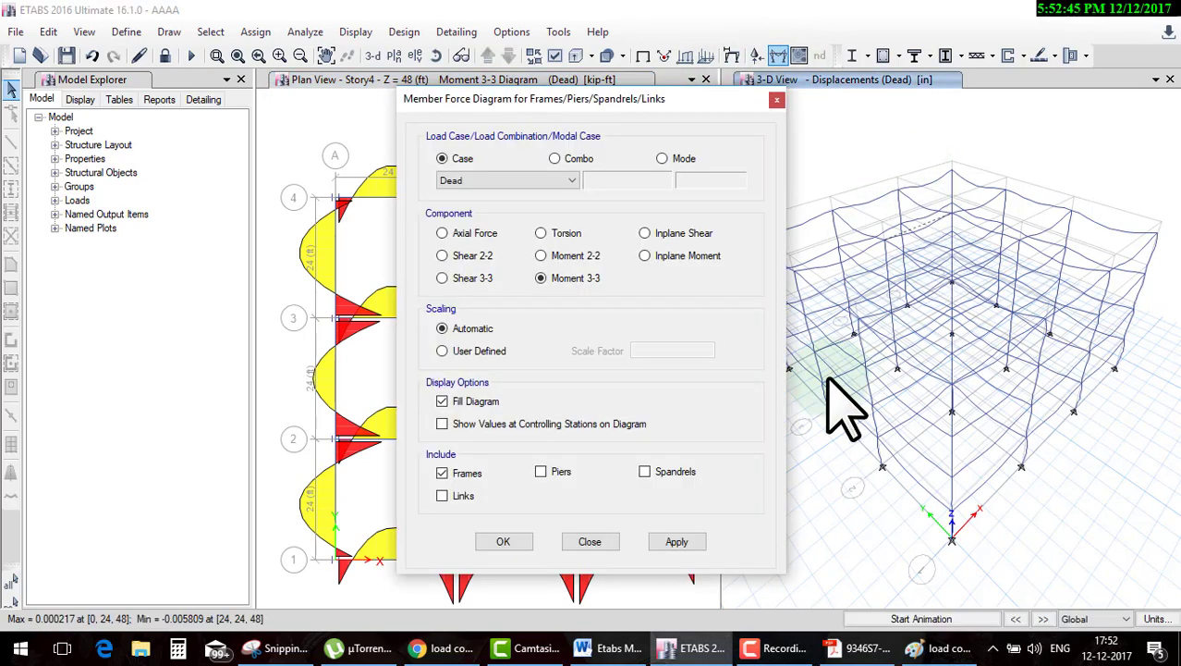
left_click(512, 542)
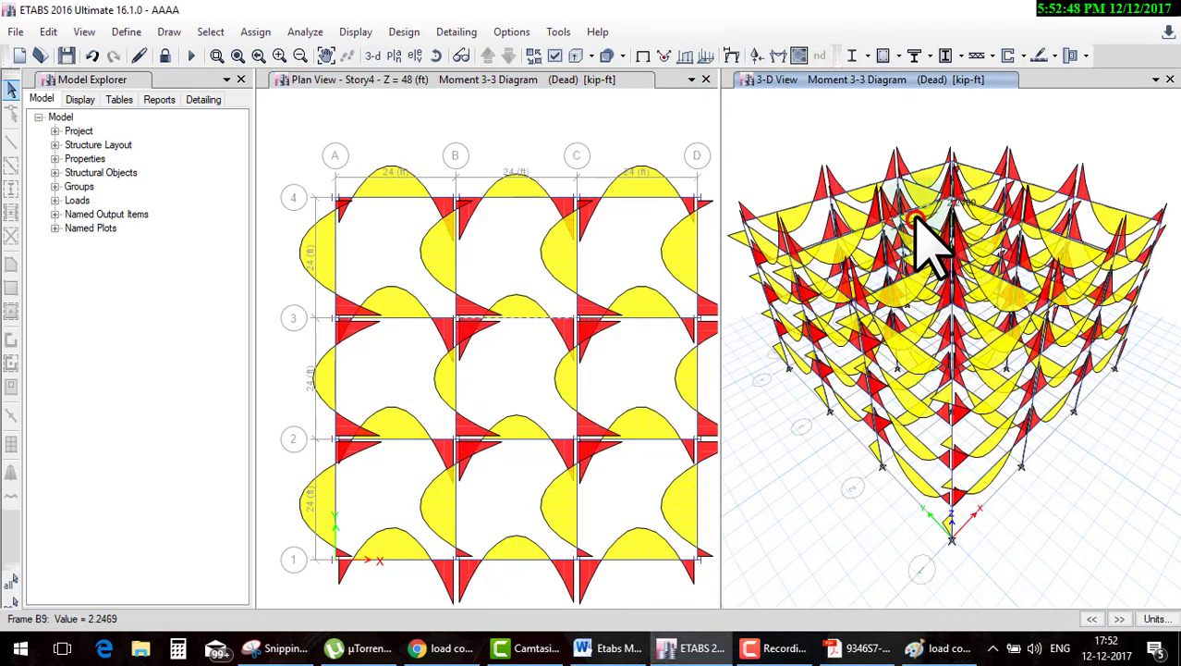
Close the plan view and inspect beam B24's detailed Dead-load moment diagram in 3-D
right_click(905, 127)
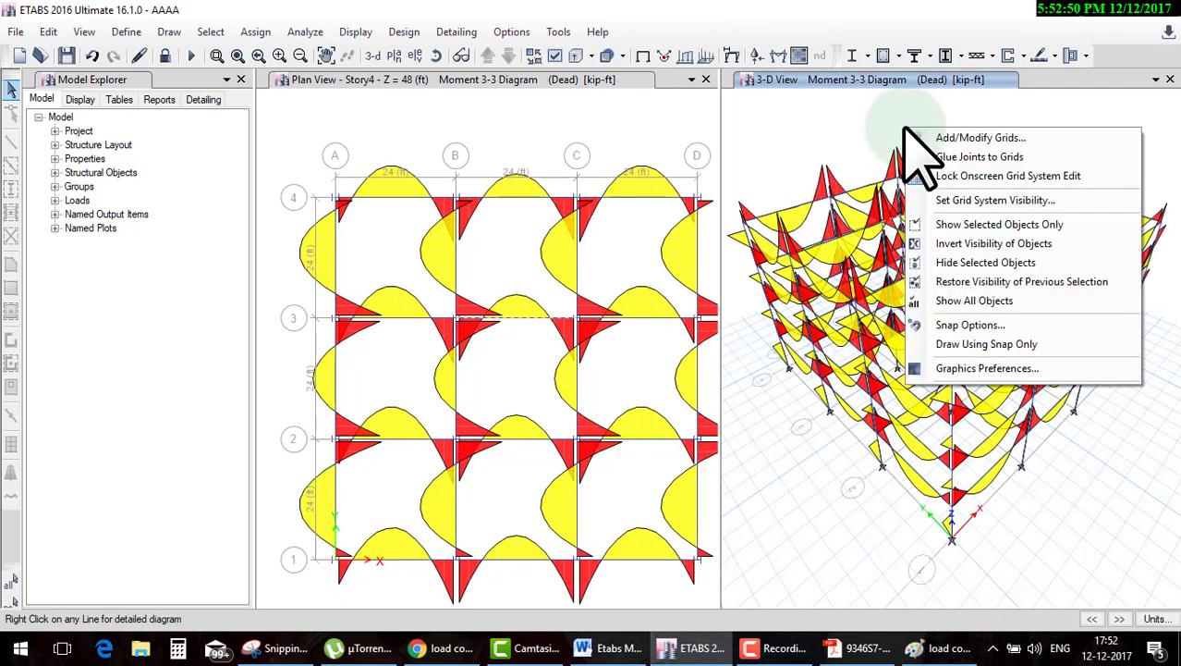
left_click(1006, 228)
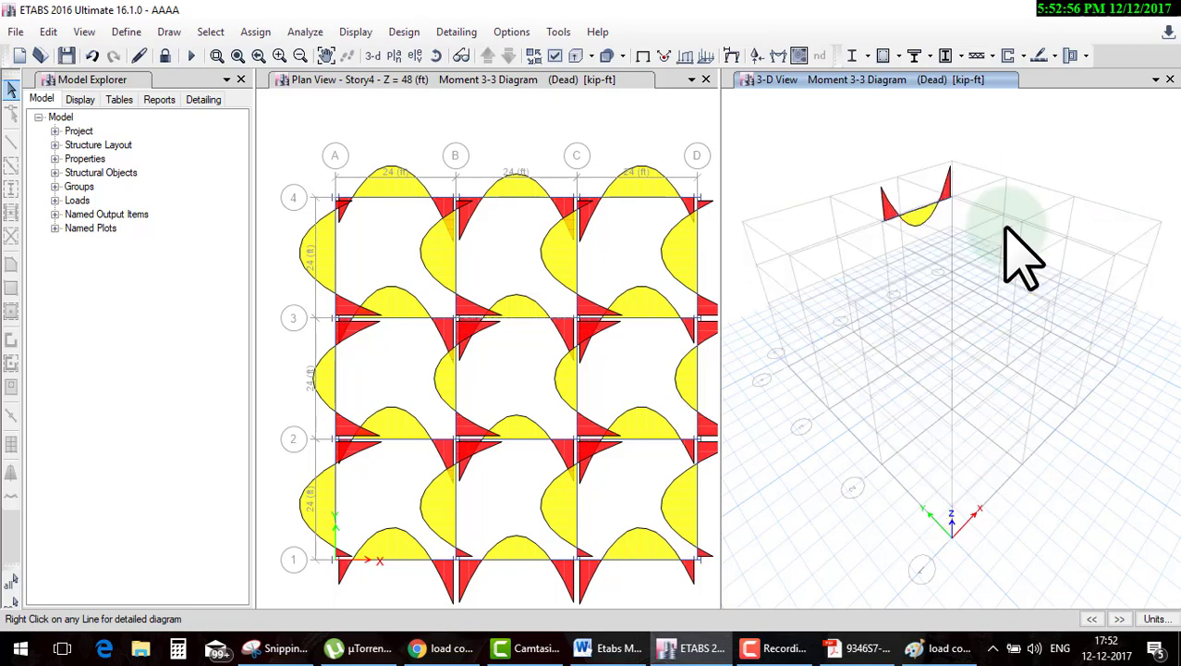
left_click(706, 80)
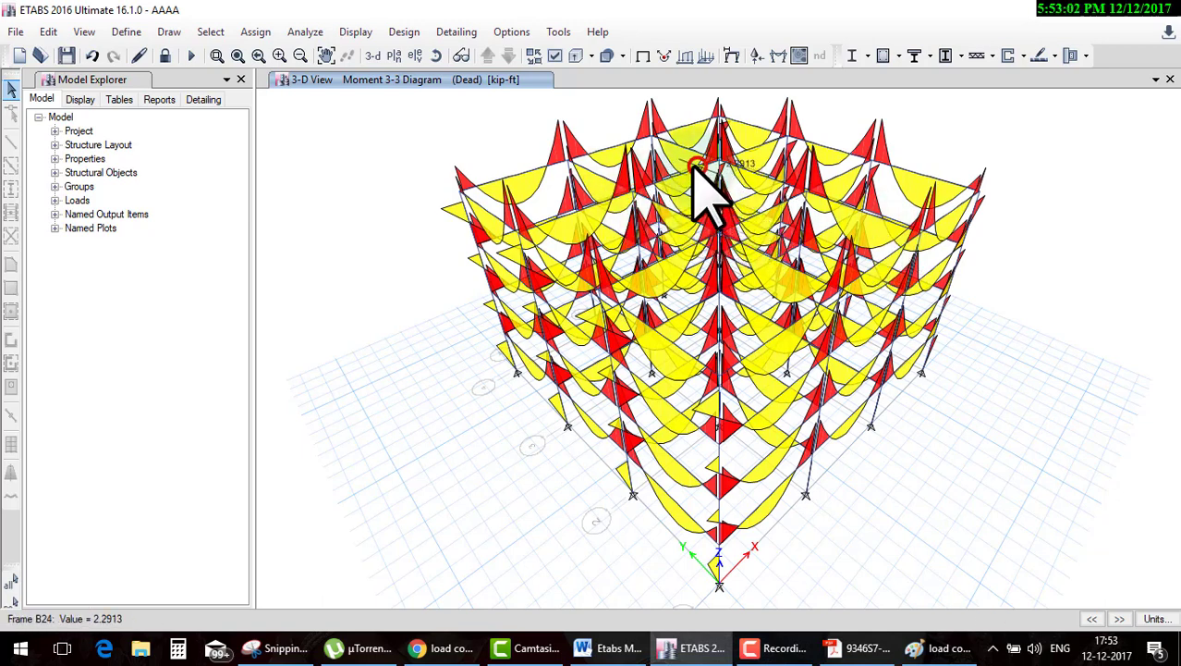
left_click(693, 169)
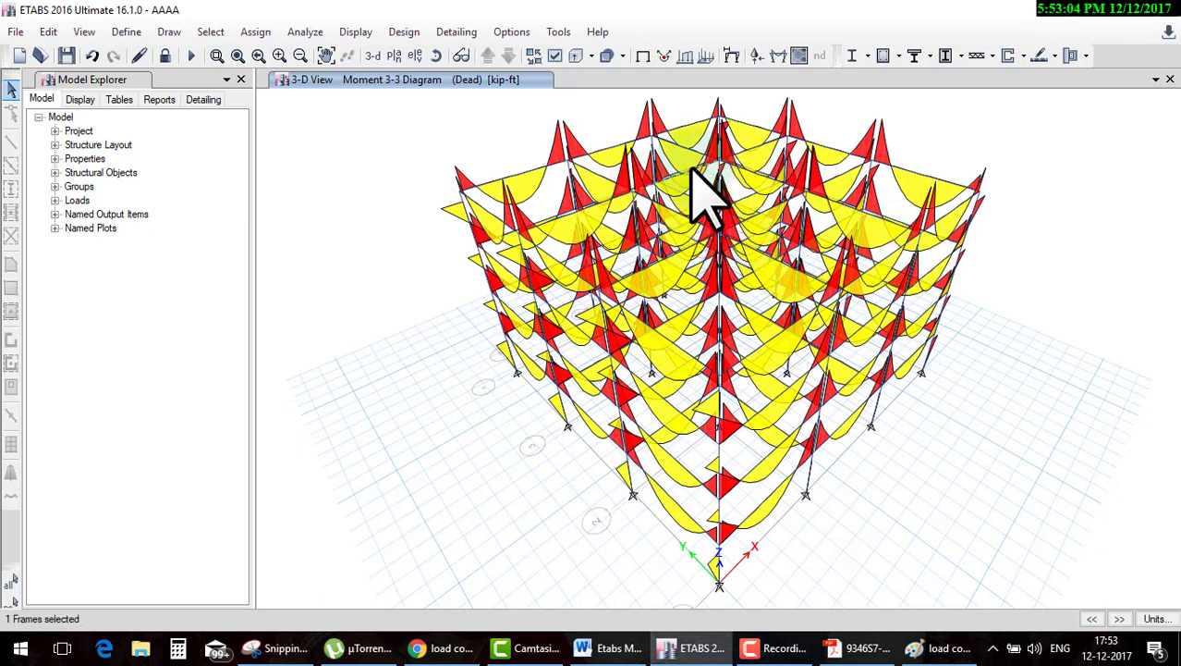
right_click(694, 169)
left_click(857, 11)
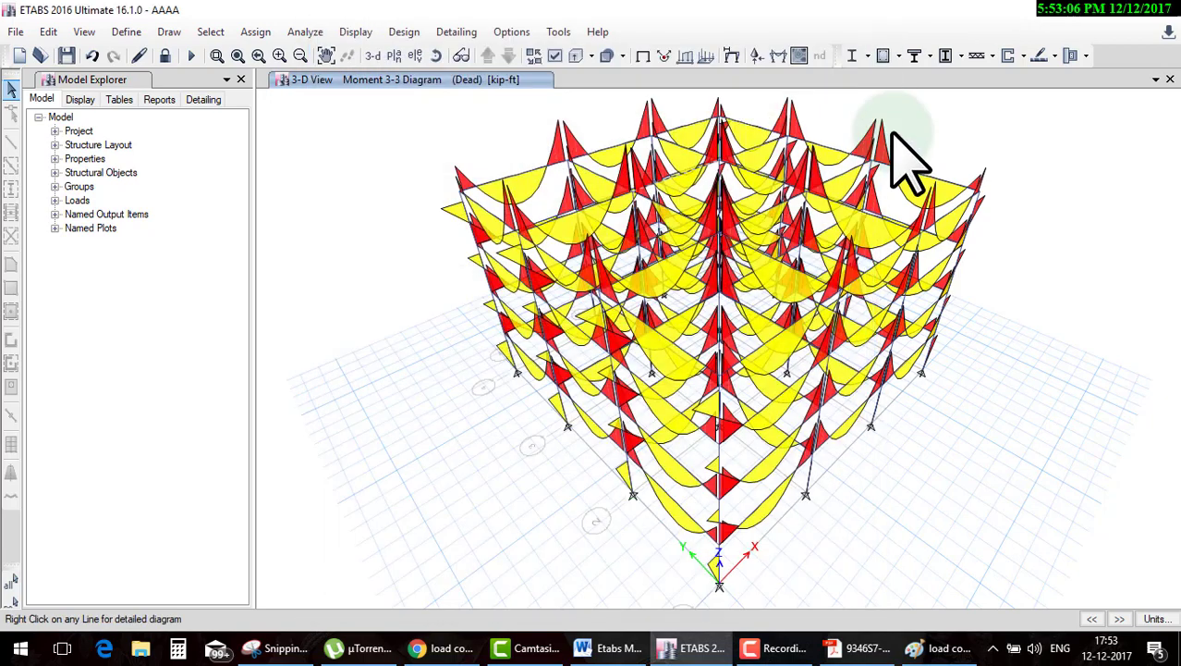
right_click(894, 135)
Show only the selected beam and label its moment diagram with values at controlling stations
left_click(962, 231)
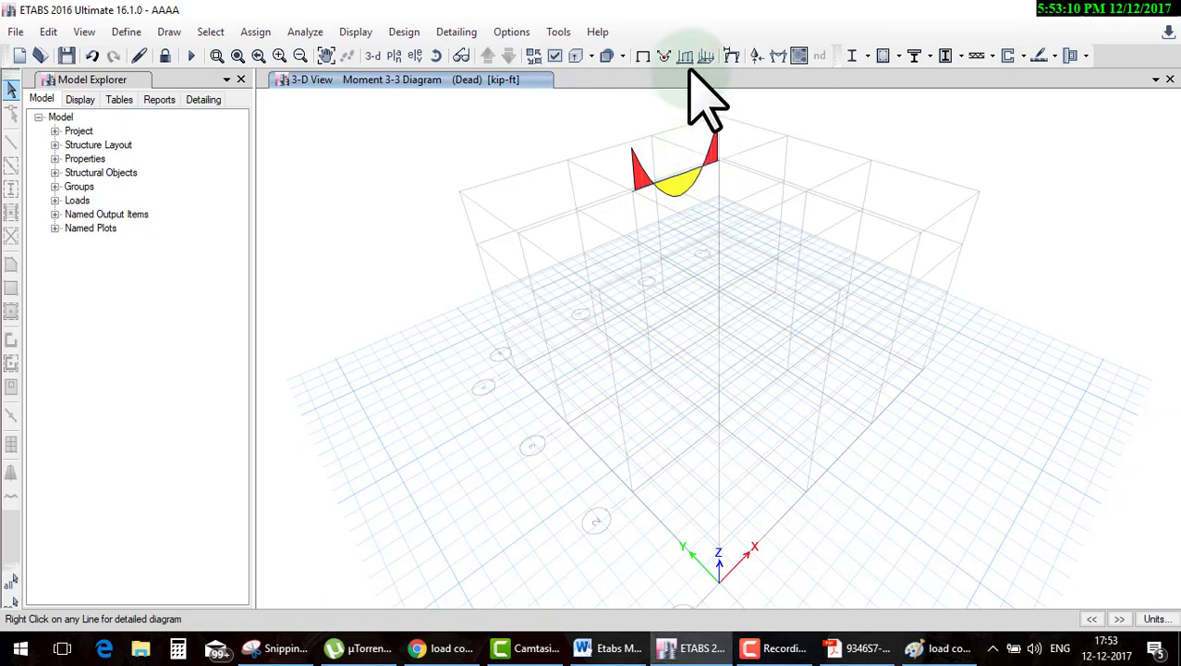
left_click(758, 54)
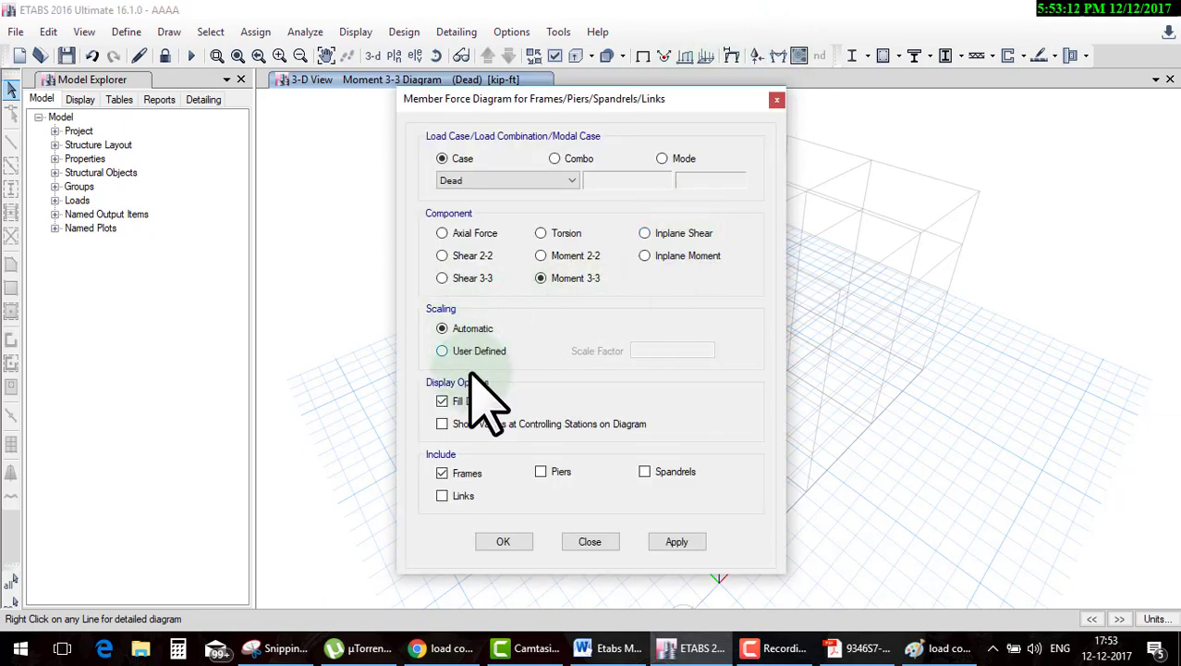
left_click(476, 425)
left_click(501, 538)
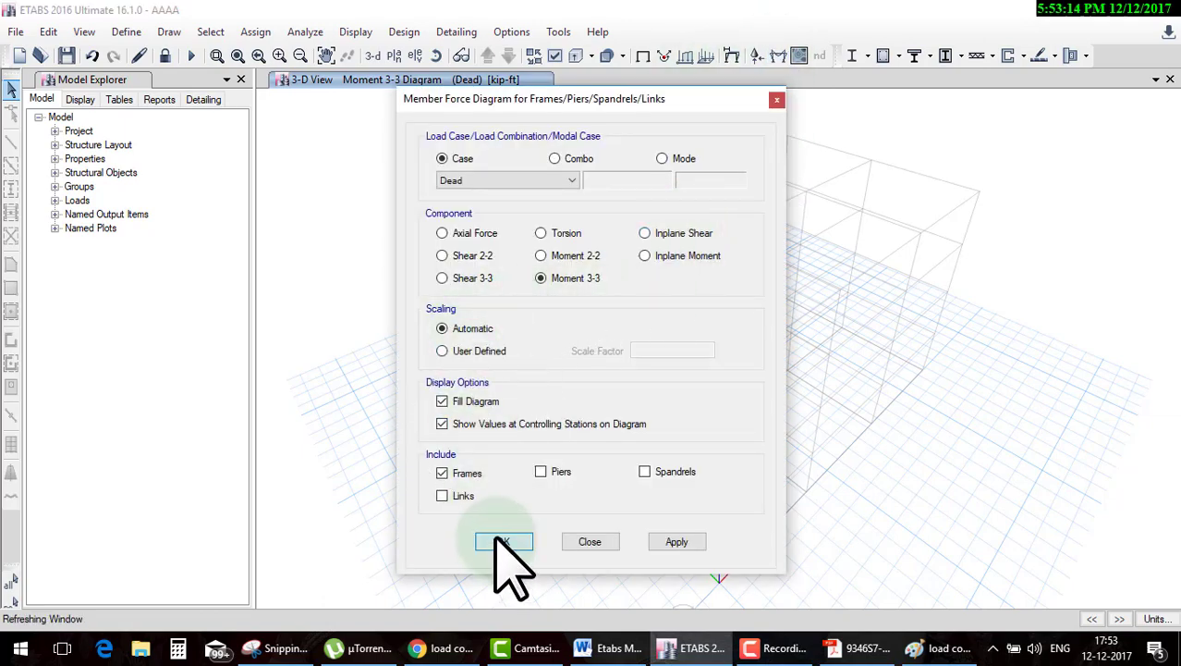
Zoom in on the isolated beam and click along its labelled moment diagram
mouse_move(699, 223)
middle_mouse_down()
mouse_move(699, 278)
mouse_move(584, 266)
middle_mouse_up()
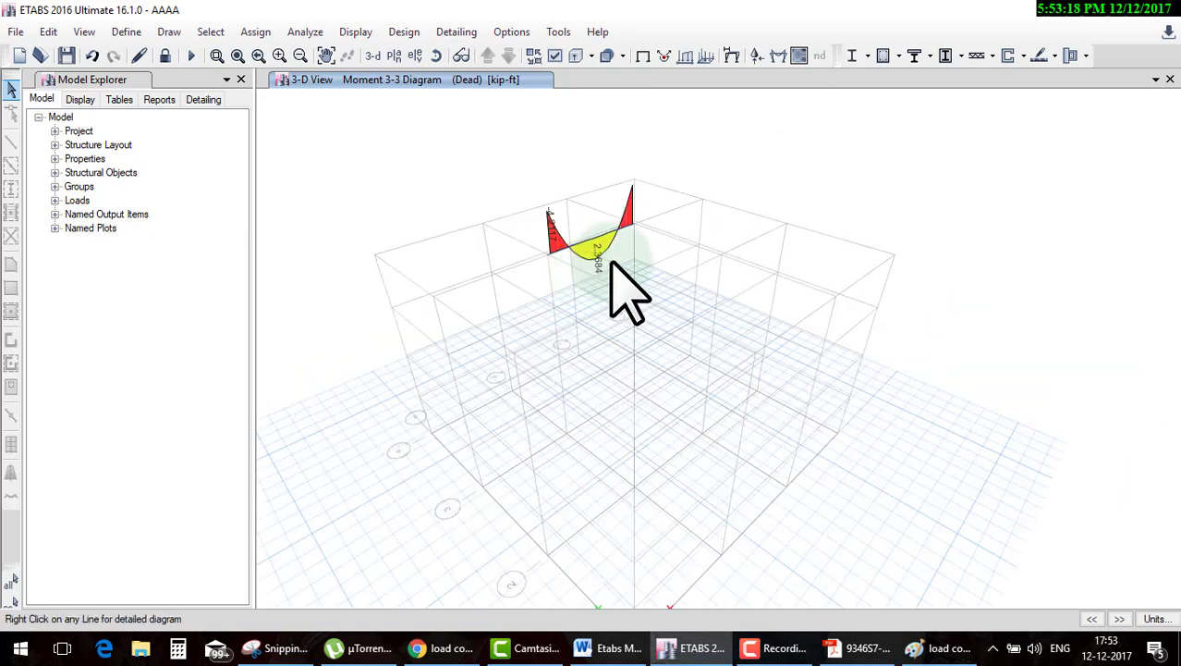
left_click(518, 252)
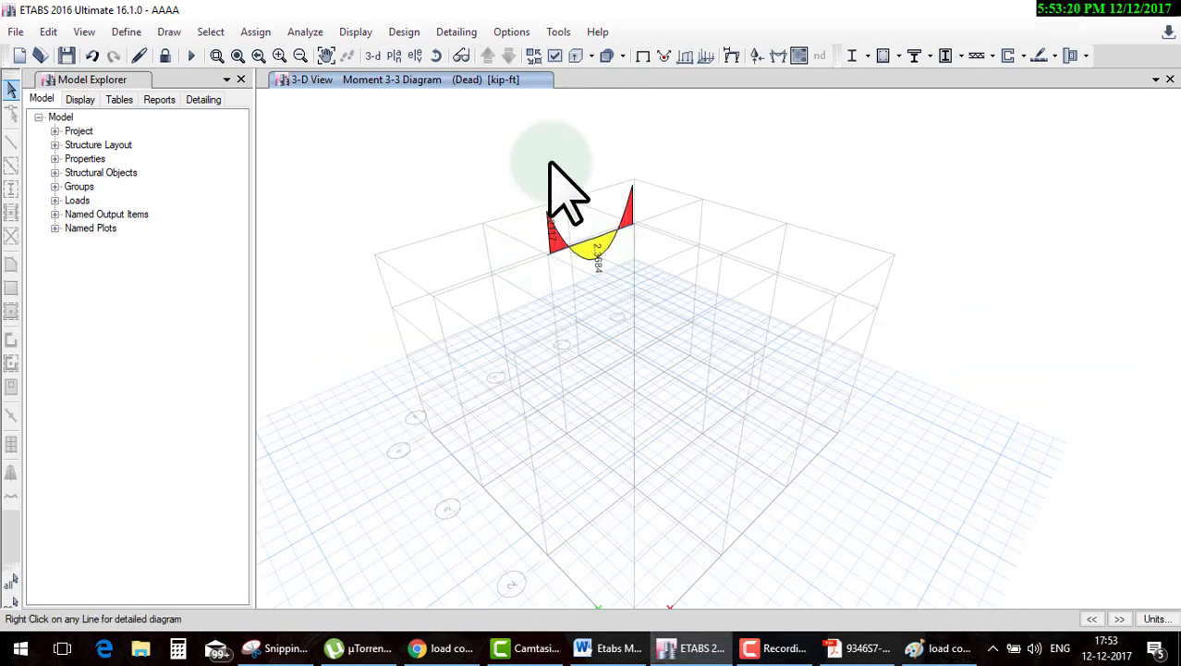
left_click(547, 275)
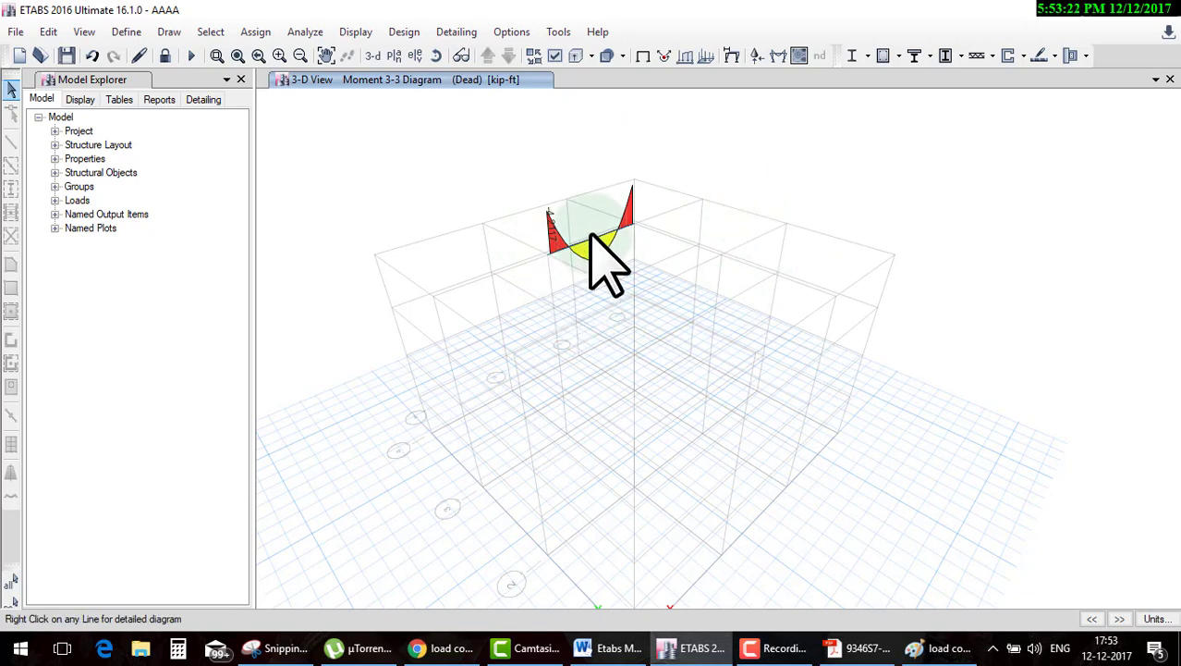
left_click(640, 279)
left_click(547, 215)
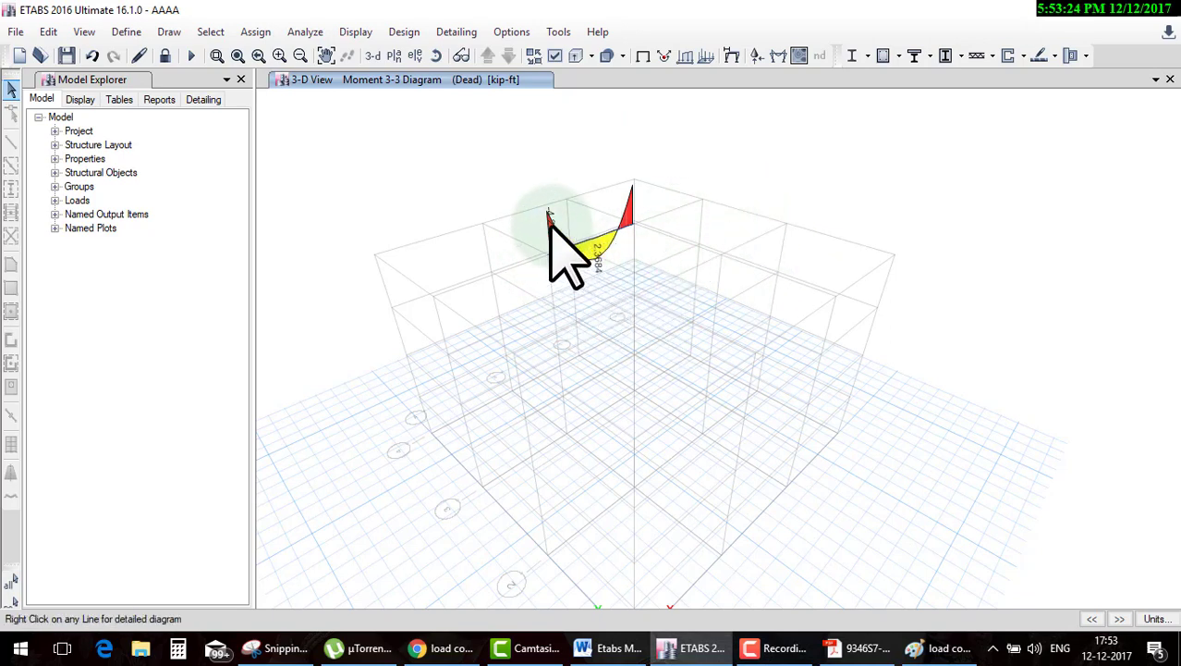
left_click(610, 262)
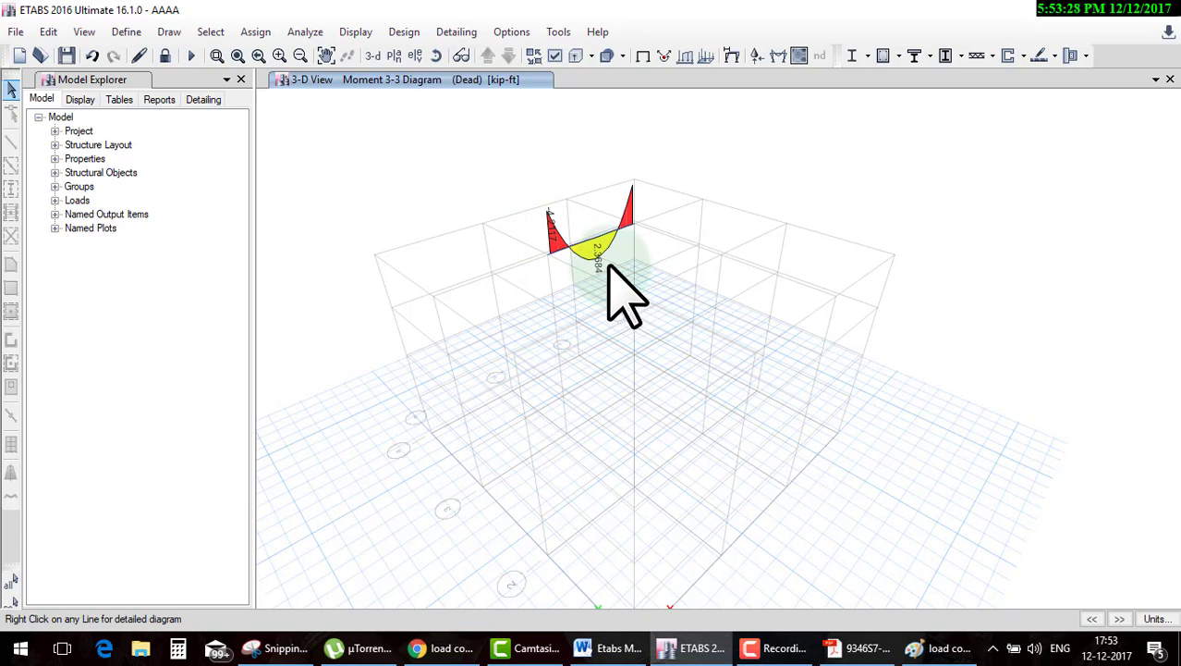
left_click(647, 188)
left_click(541, 248)
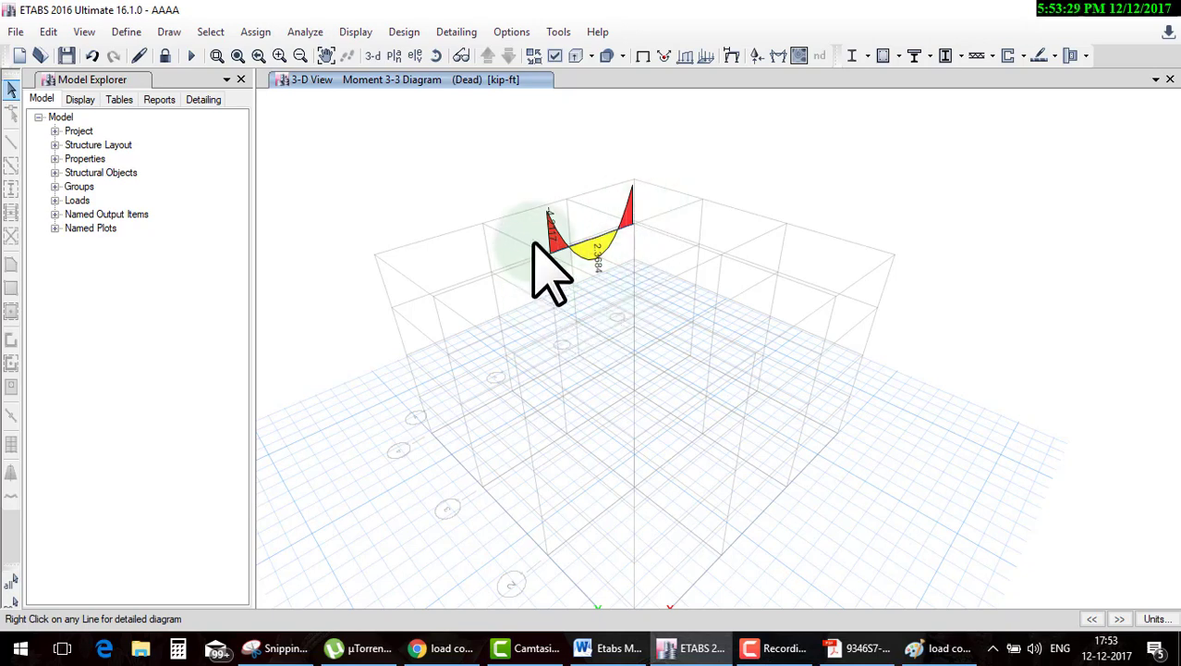
Show the Moment 3-3 diagram for the Live load case
left_click(779, 56)
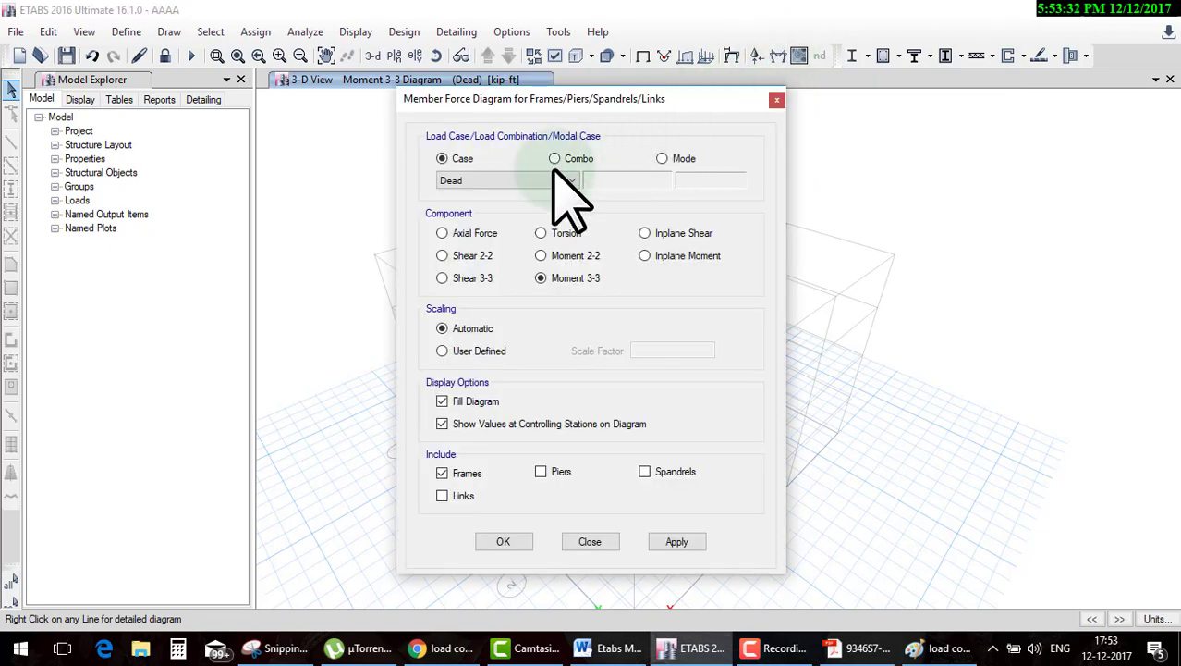
left_click(522, 181)
left_click(522, 182)
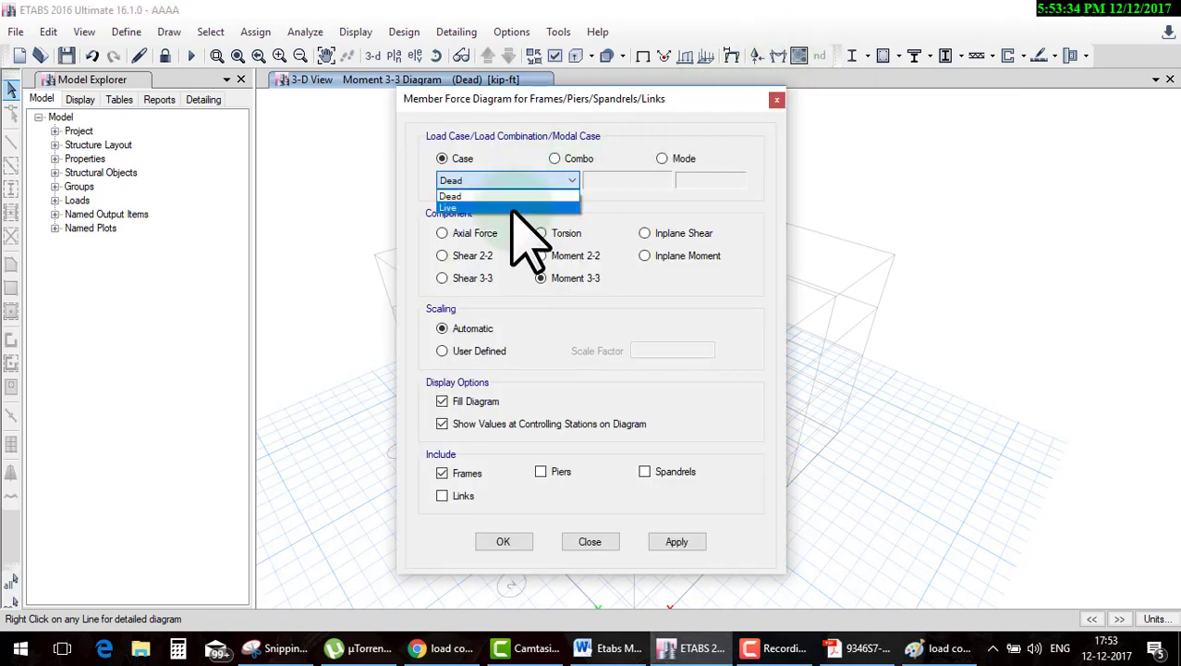
left_click(513, 196)
left_click(514, 541)
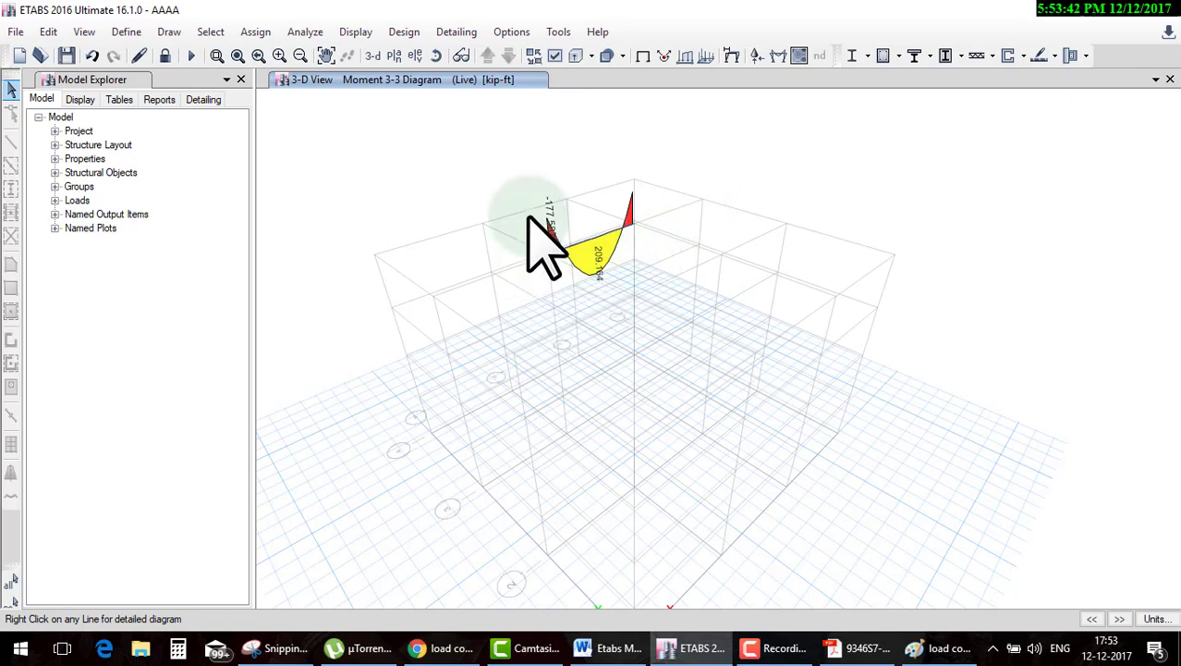
Plot the 1.5(DL+LL) combo moment diagram, then underline 1.5(DL+WL) in red in Paint
left_click(778, 56)
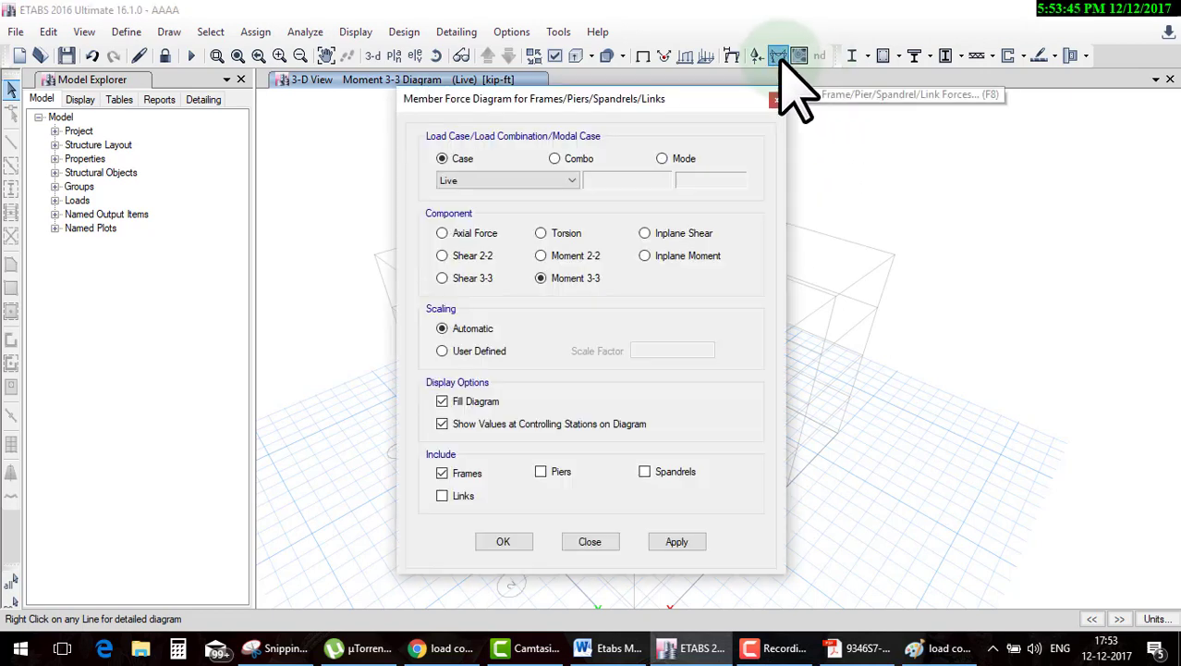
left_click(555, 159)
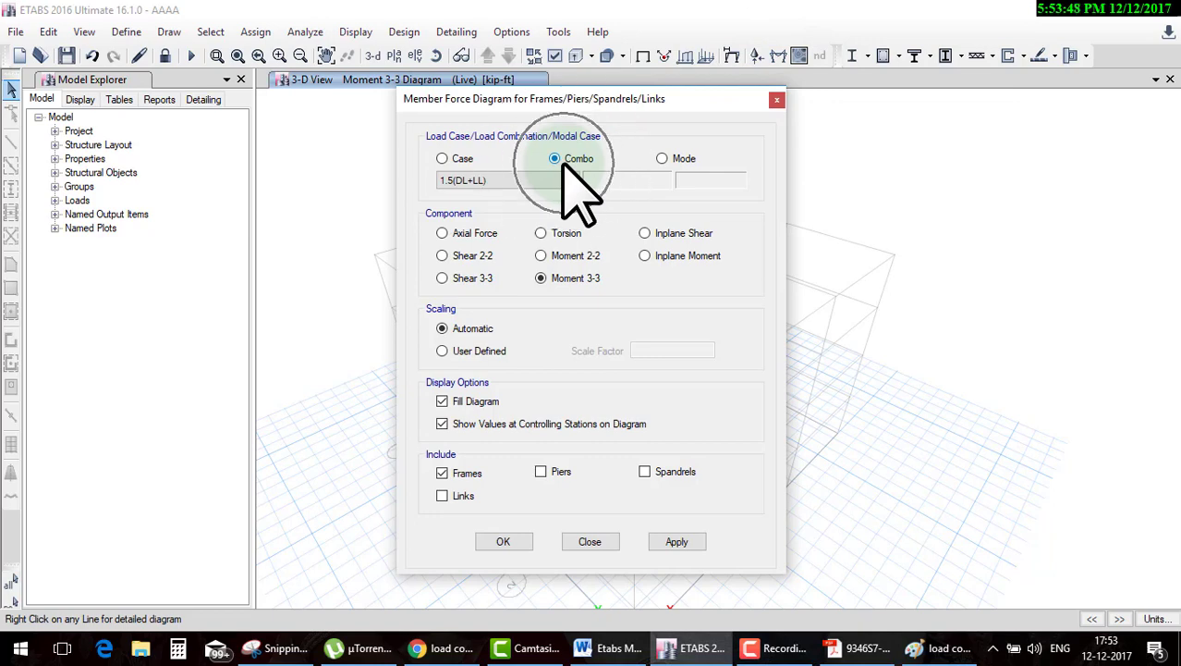
left_click(499, 541)
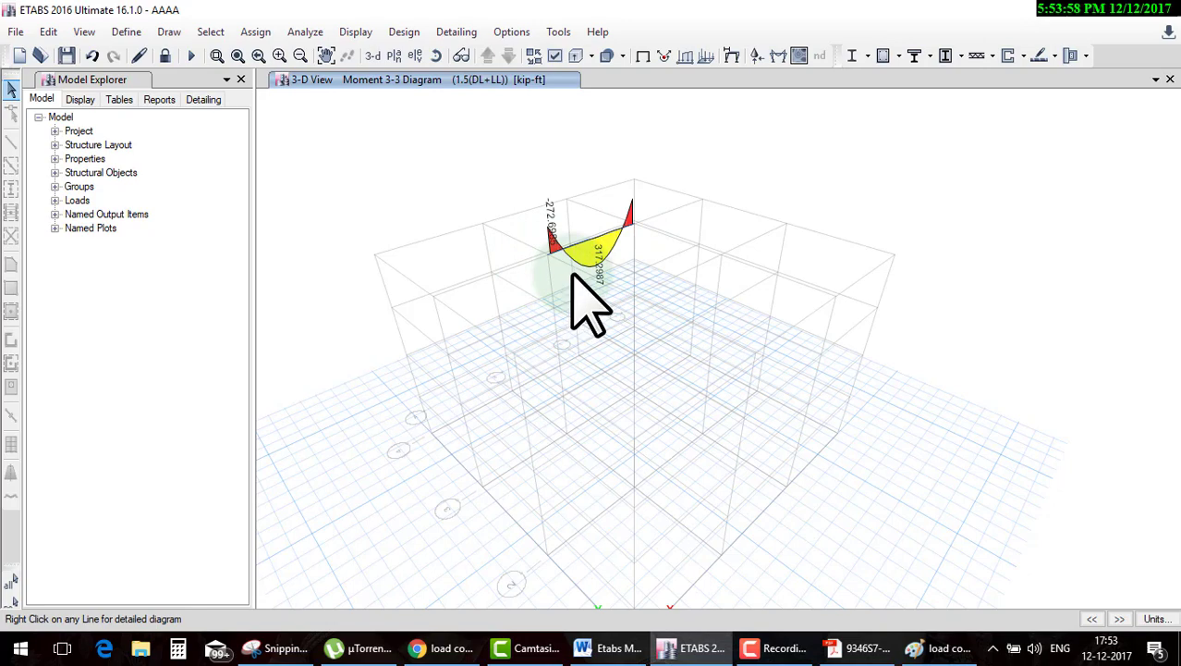
left_click(924, 649)
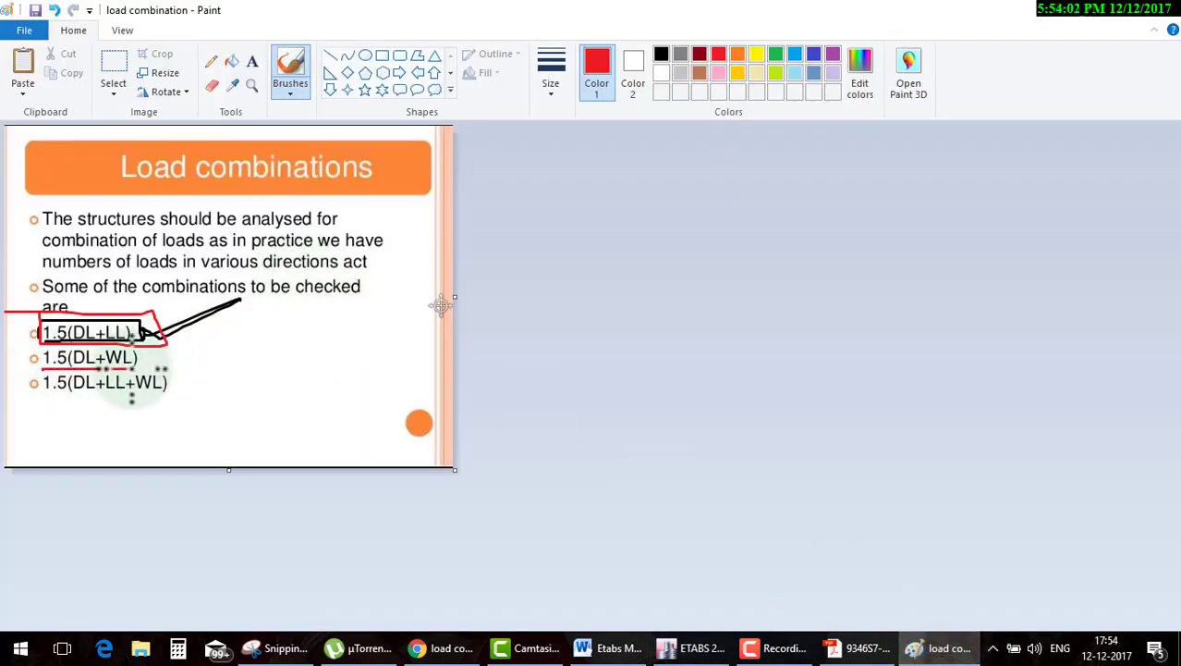
left_click_drag(41, 368, 264, 349)
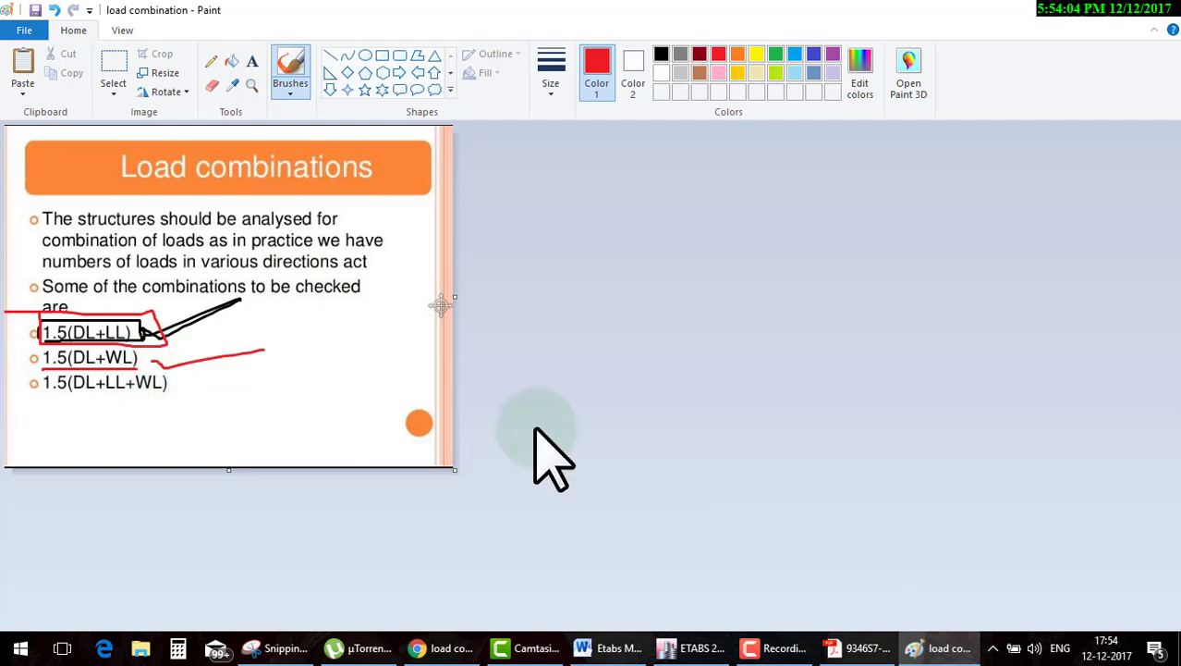
Review the load combinations, cancelling a trial new combo so only 1.5(DL+LL) remains
left_click(680, 647)
left_click(126, 32)
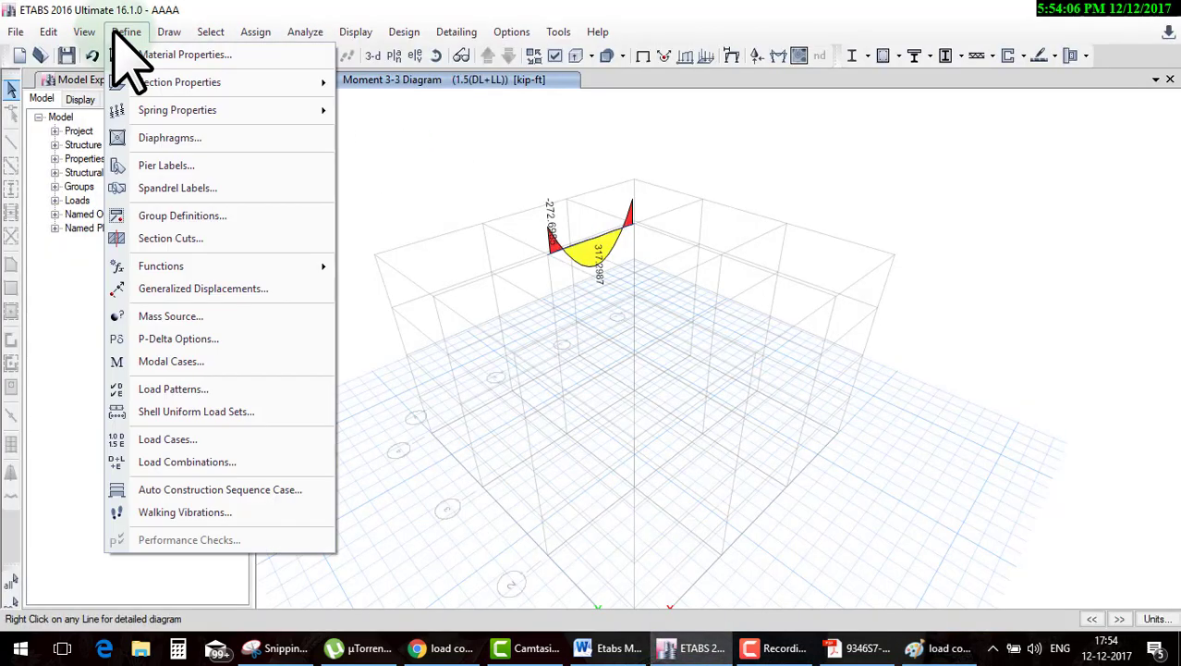
left_click(189, 461)
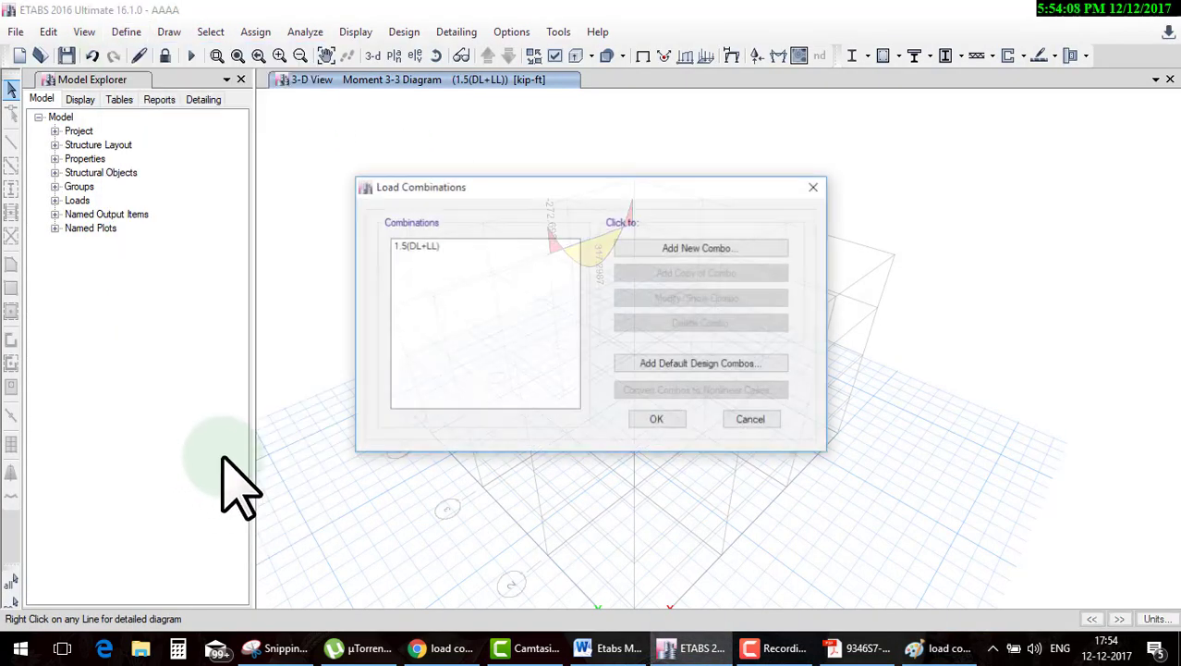
left_click(667, 248)
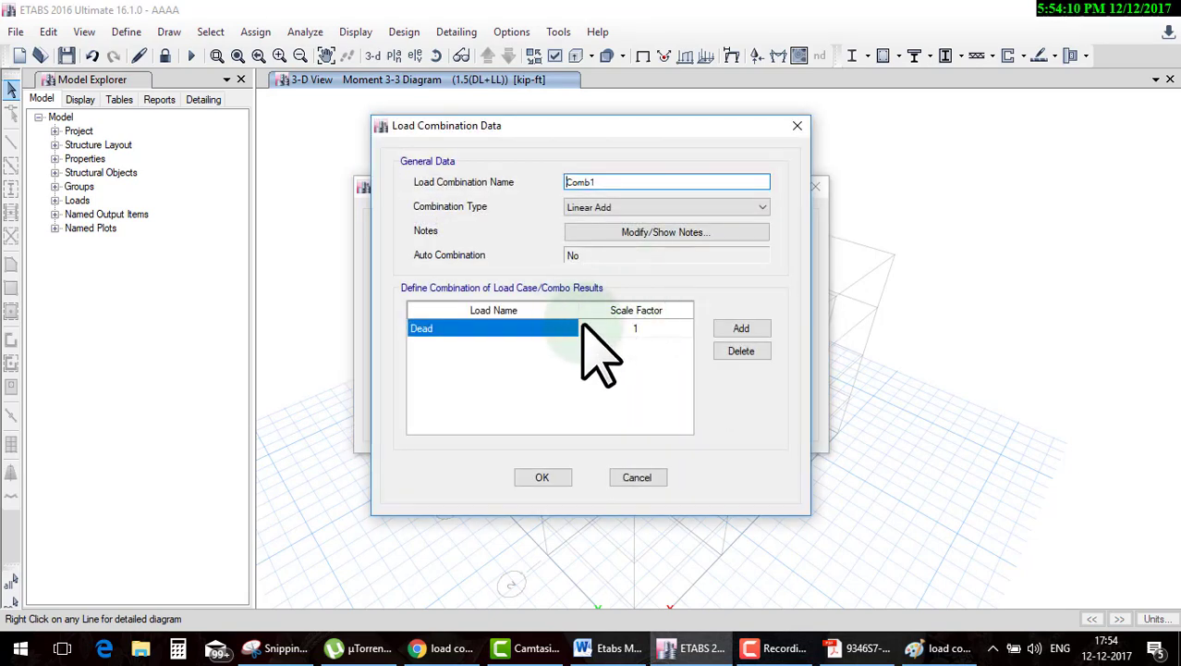
left_click(739, 330)
left_click(538, 344)
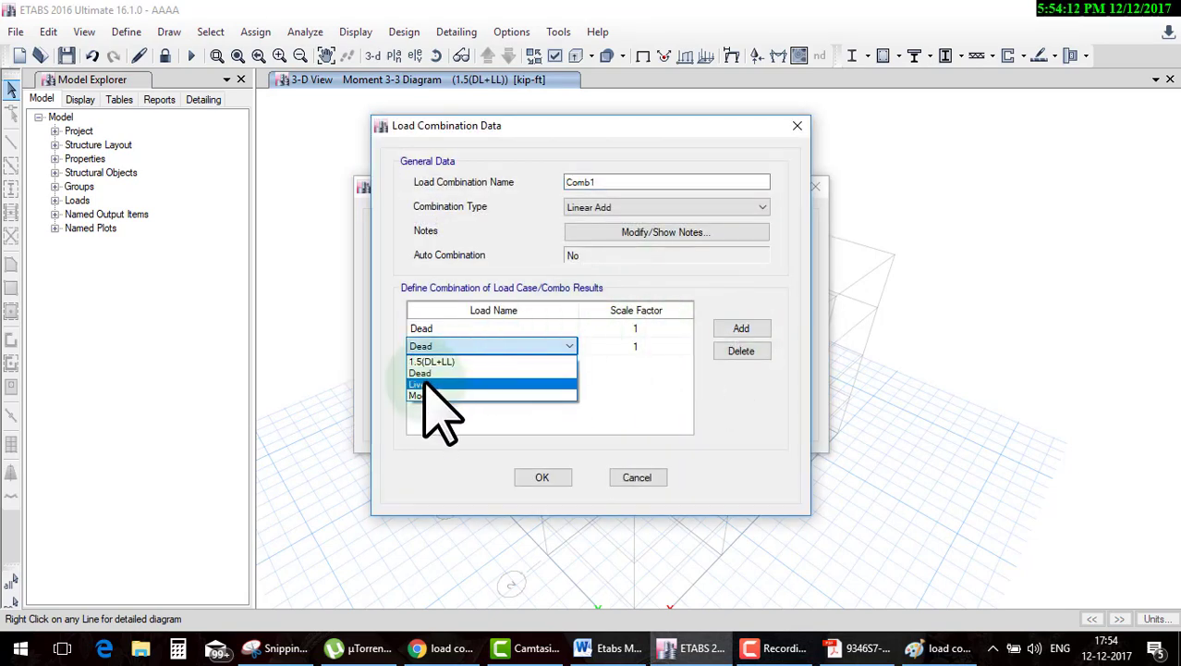
left_click(656, 477)
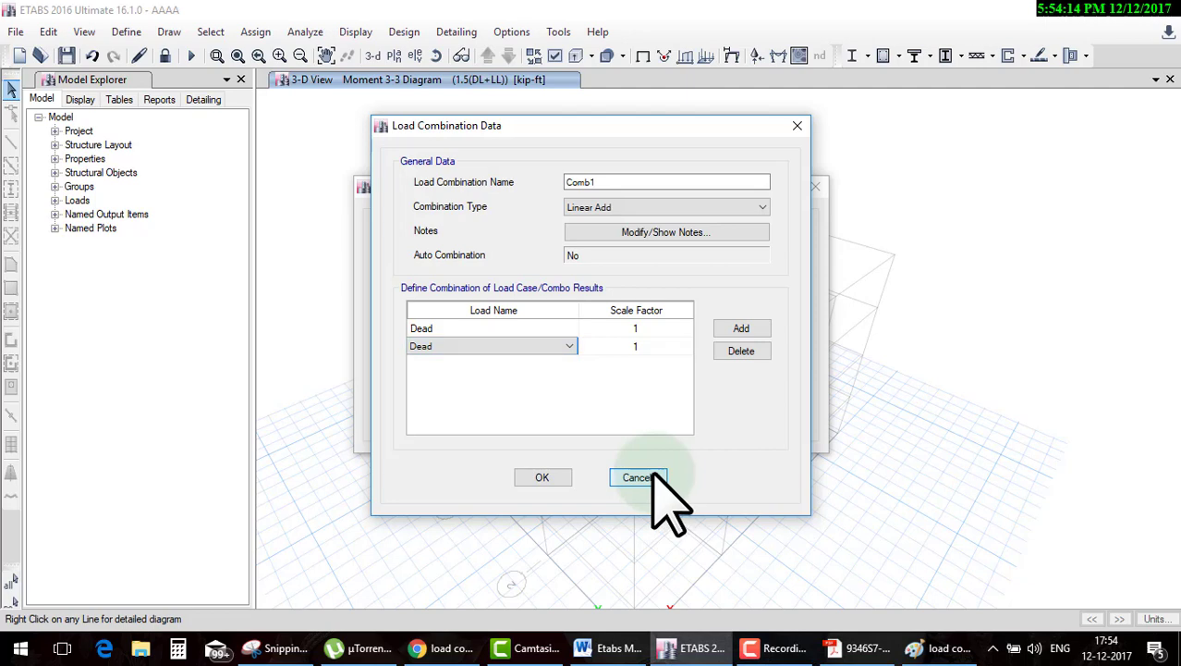
left_click(640, 478)
left_click(743, 420)
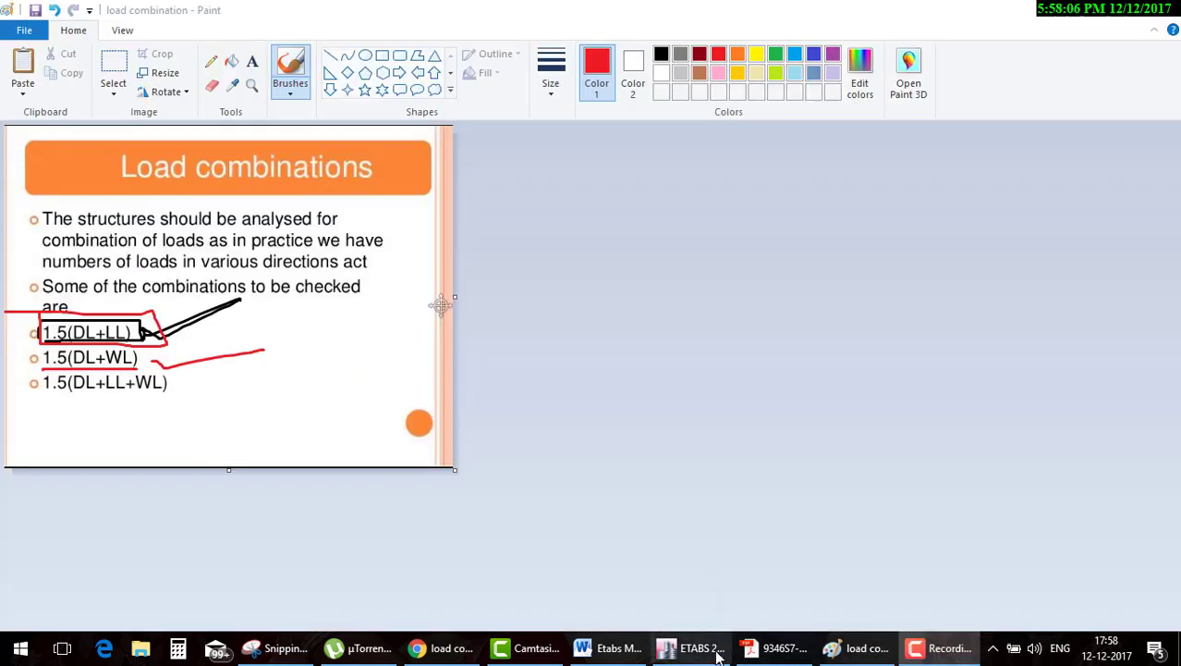
left_click(691, 648)
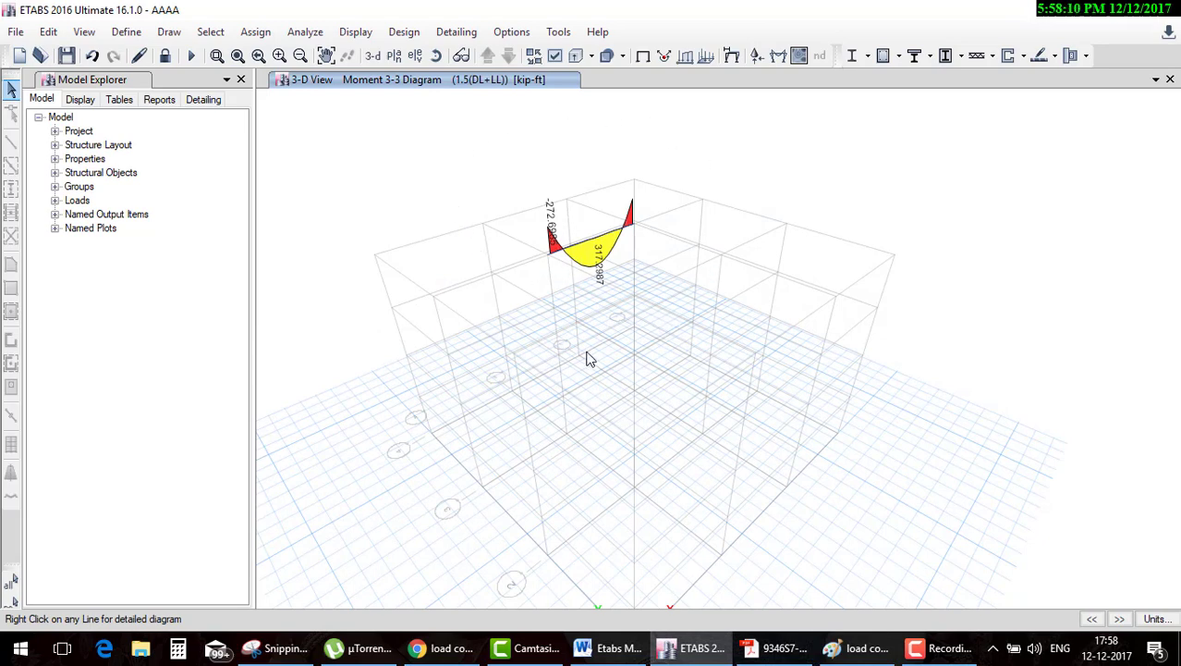
mouse_move(597, 239)
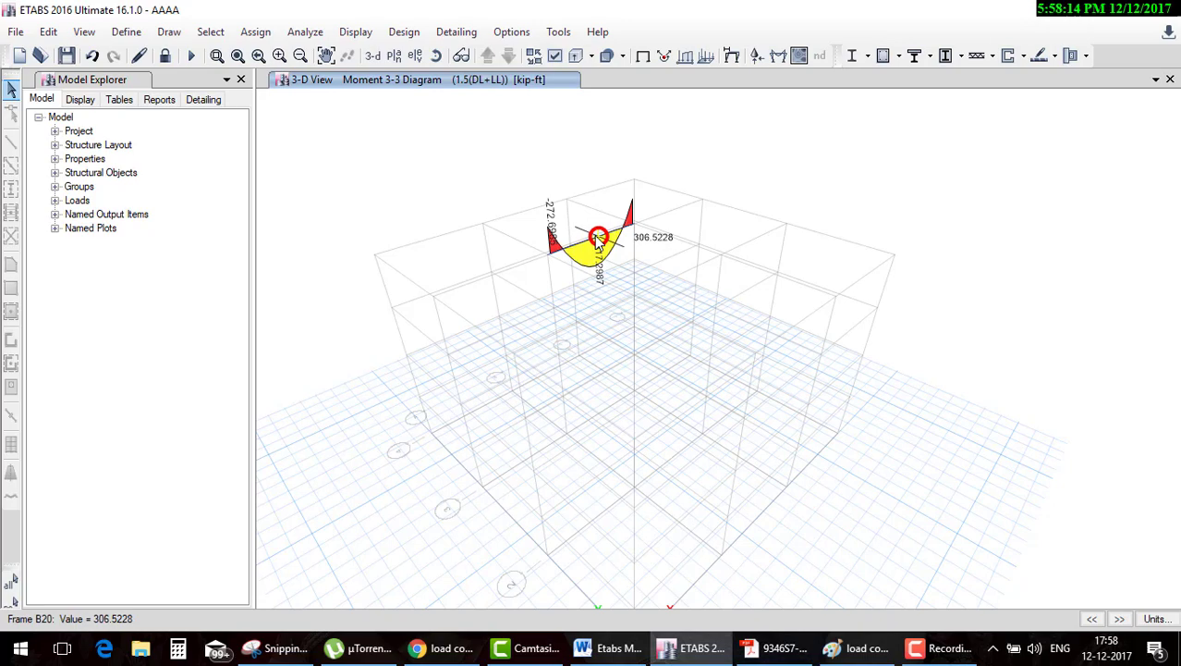
right_click(597, 238)
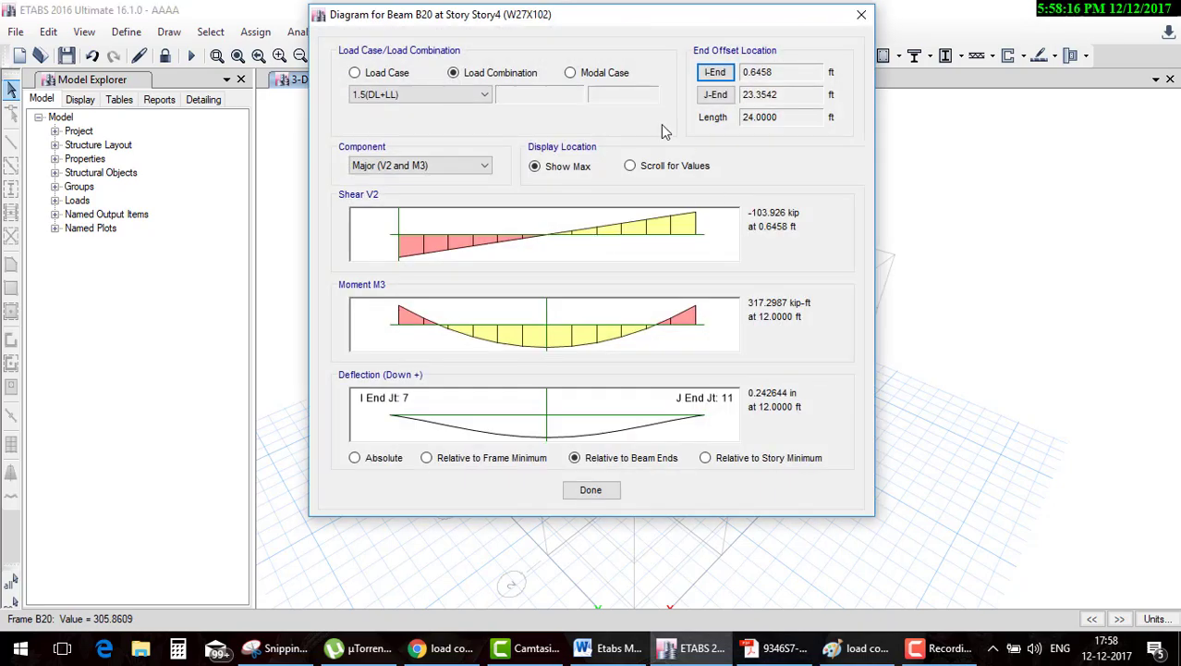
mouse_move(629, 21)
left_mouse_down()
mouse_move(645, 47)
mouse_move(416, 52)
left_mouse_up()
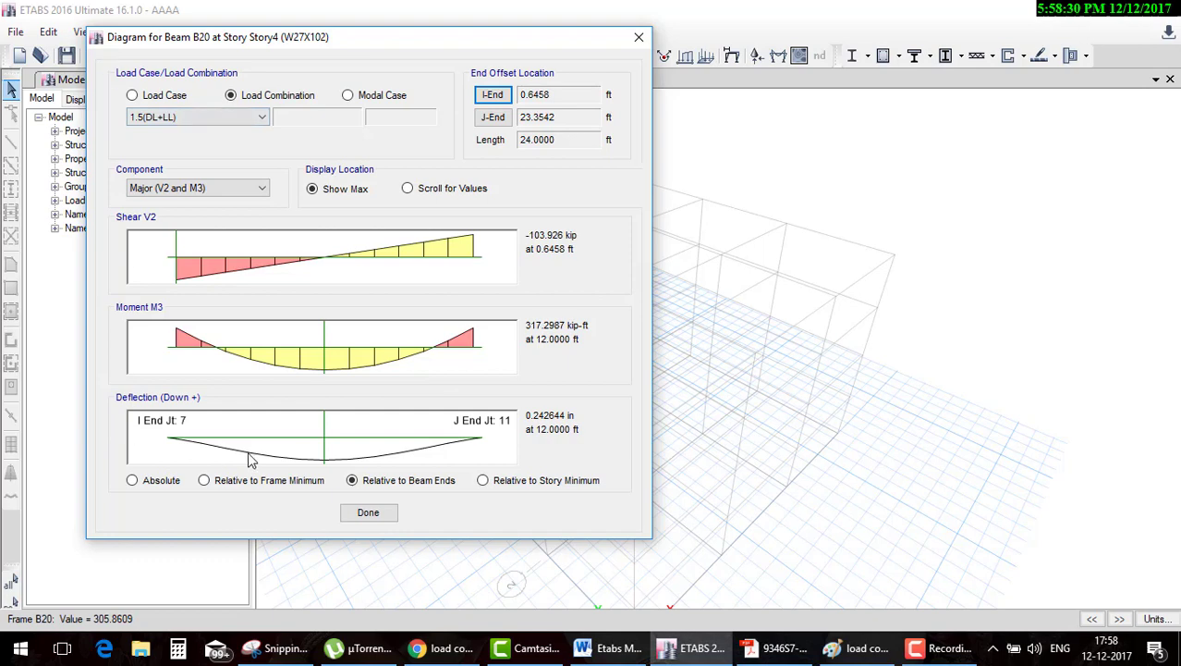
left_click(231, 121)
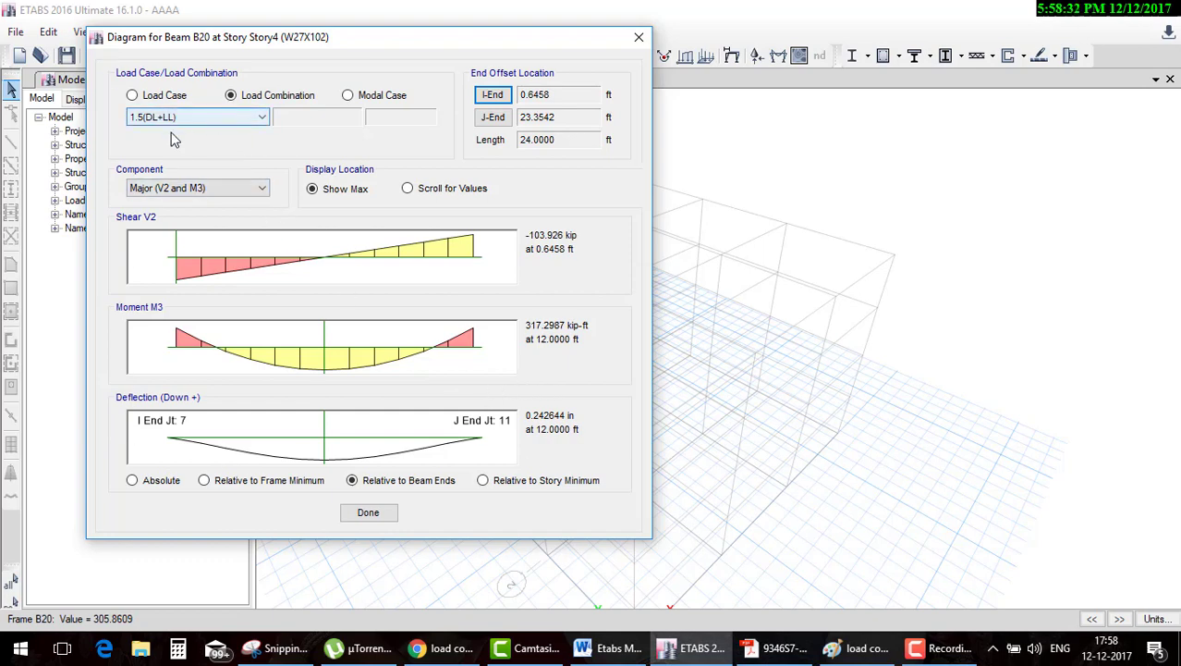
left_click(133, 95)
left_click(132, 95)
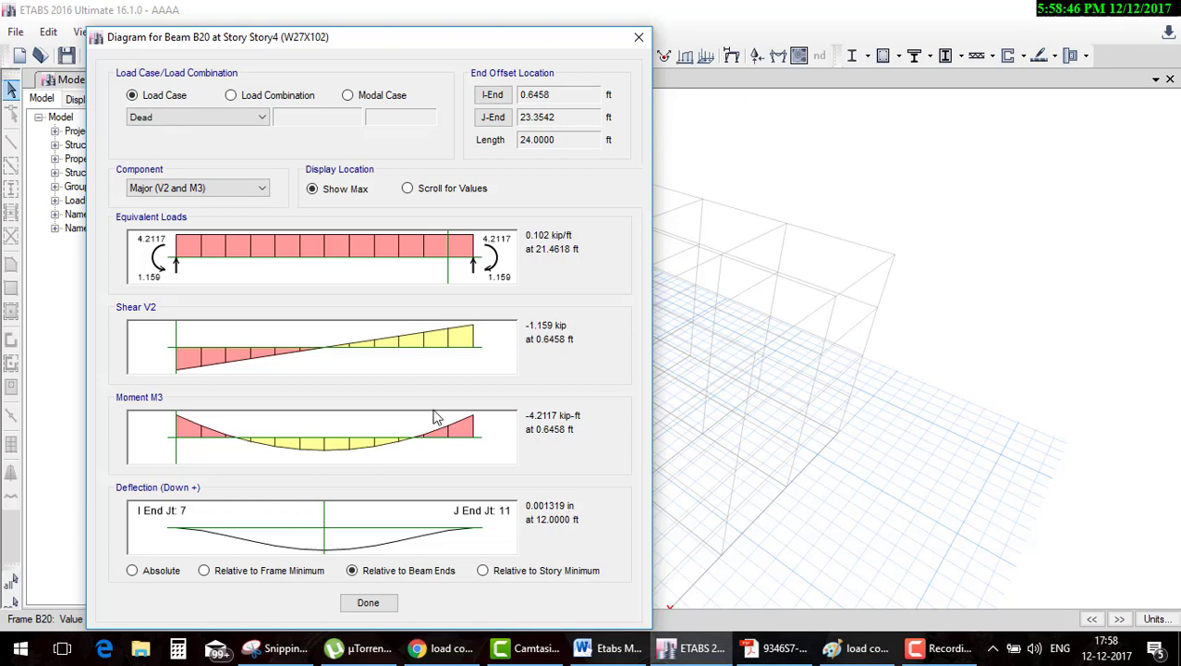
left_click(258, 117)
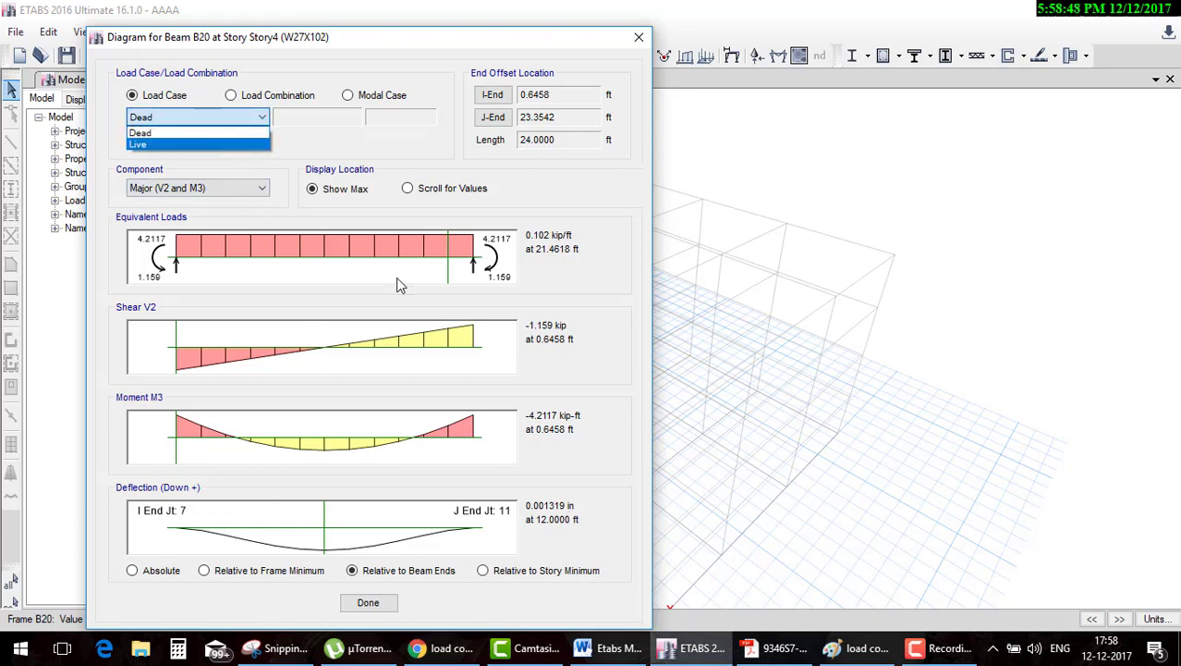
left_click(232, 143)
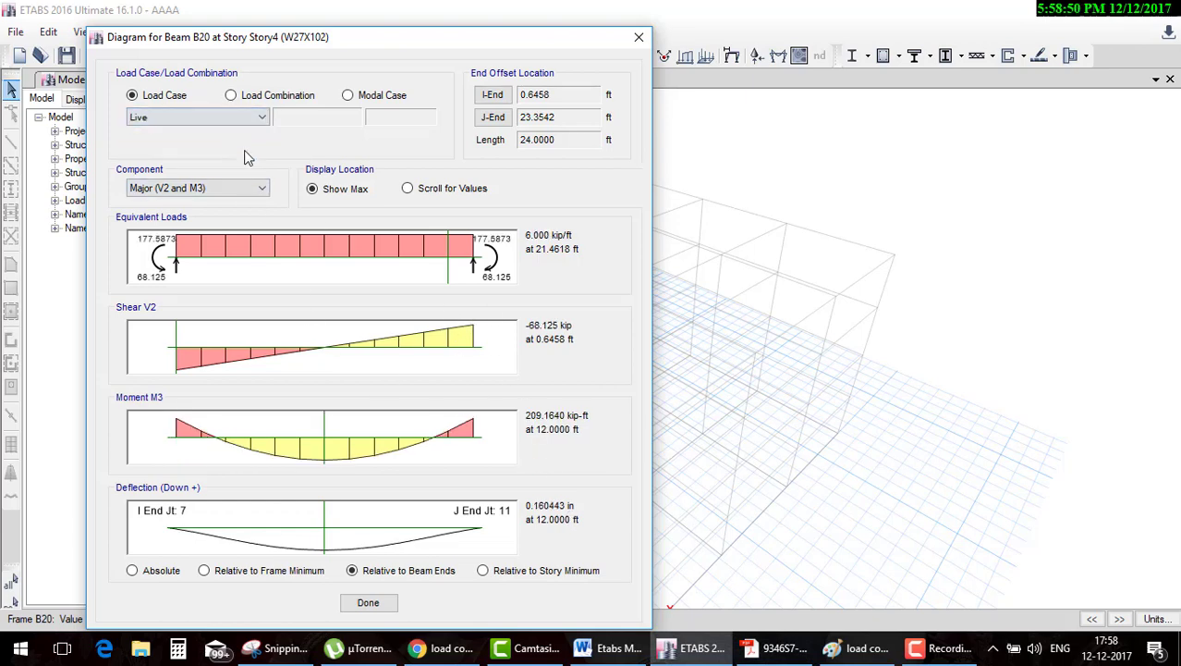
left_click(246, 96)
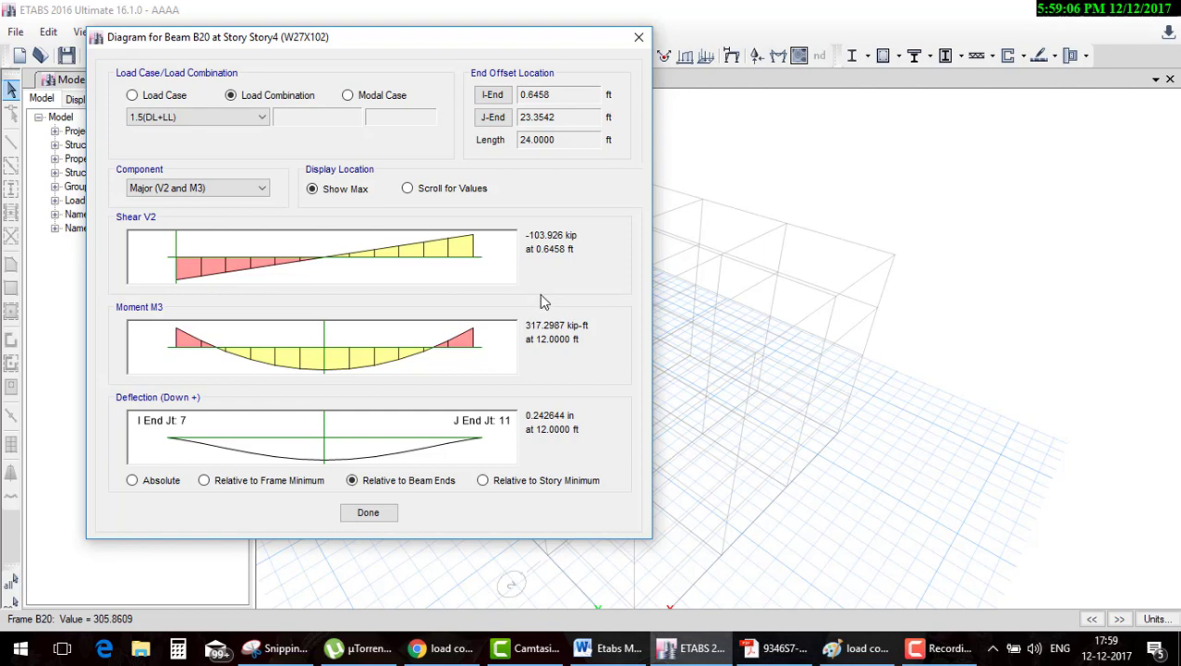
left_click(387, 514)
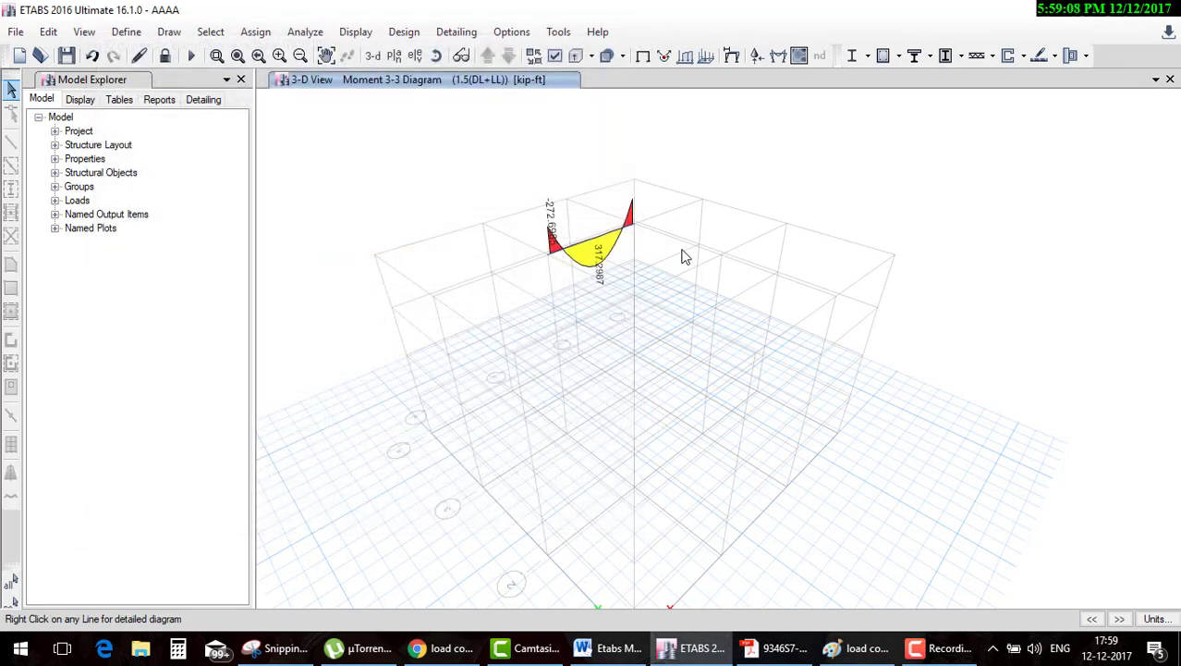
Show all frame objects again, each with its 1.5(DL+LL) Moment 3-3 diagram
right_click(653, 215)
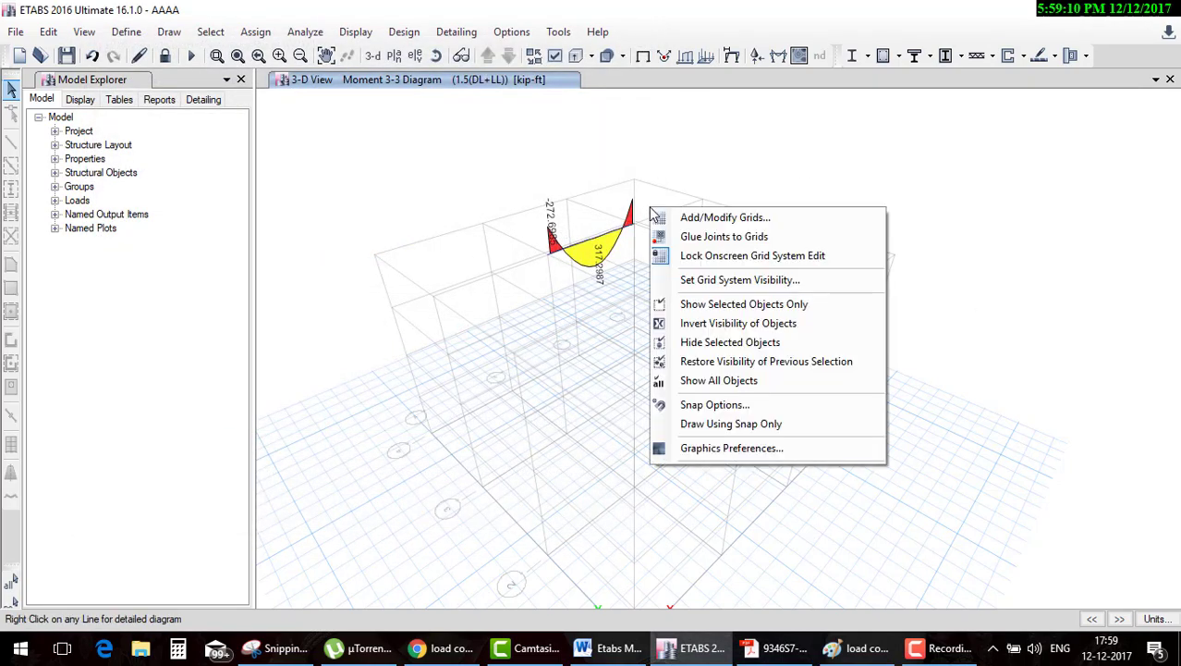
left_click(713, 382)
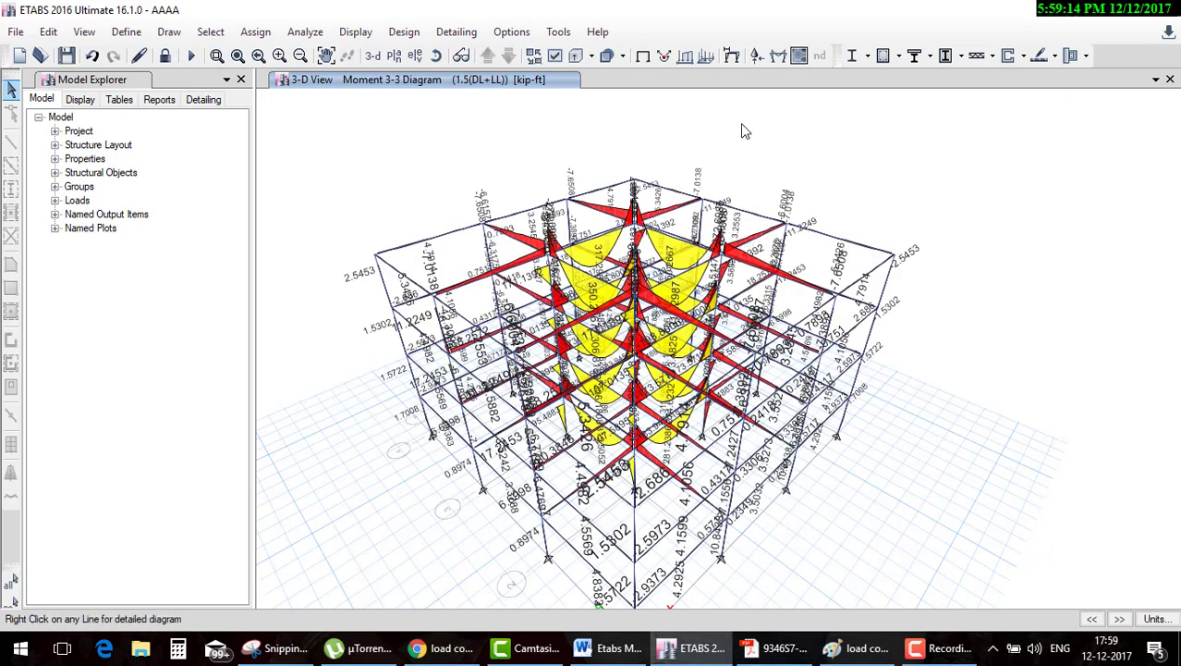
right_click(741, 123)
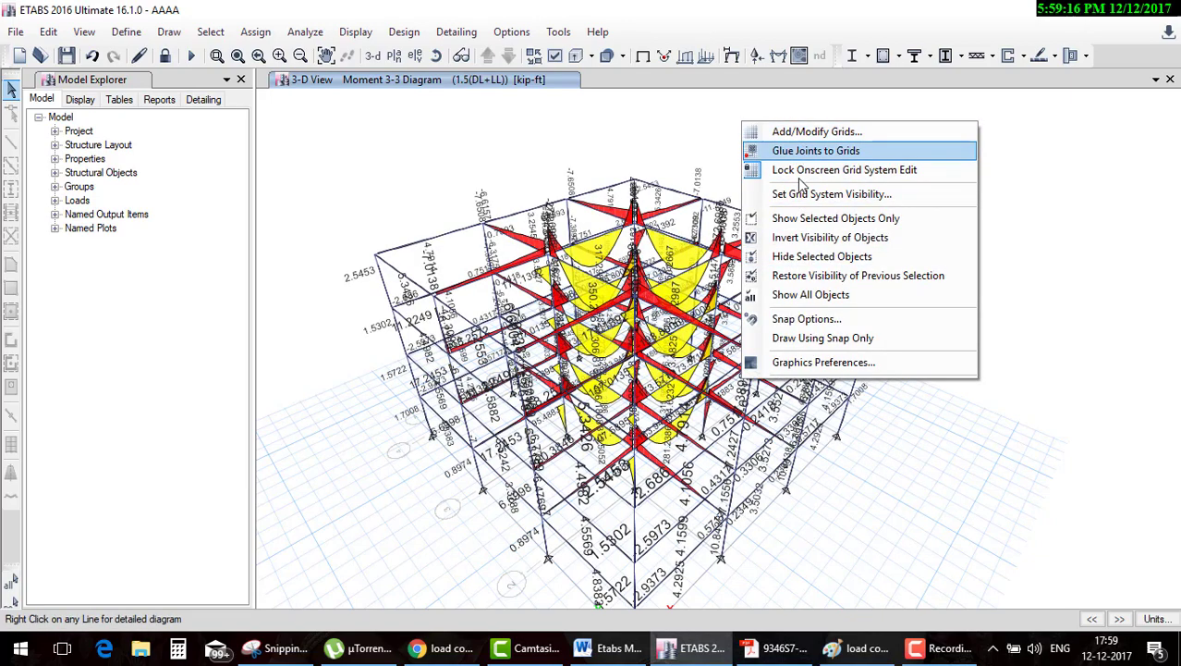